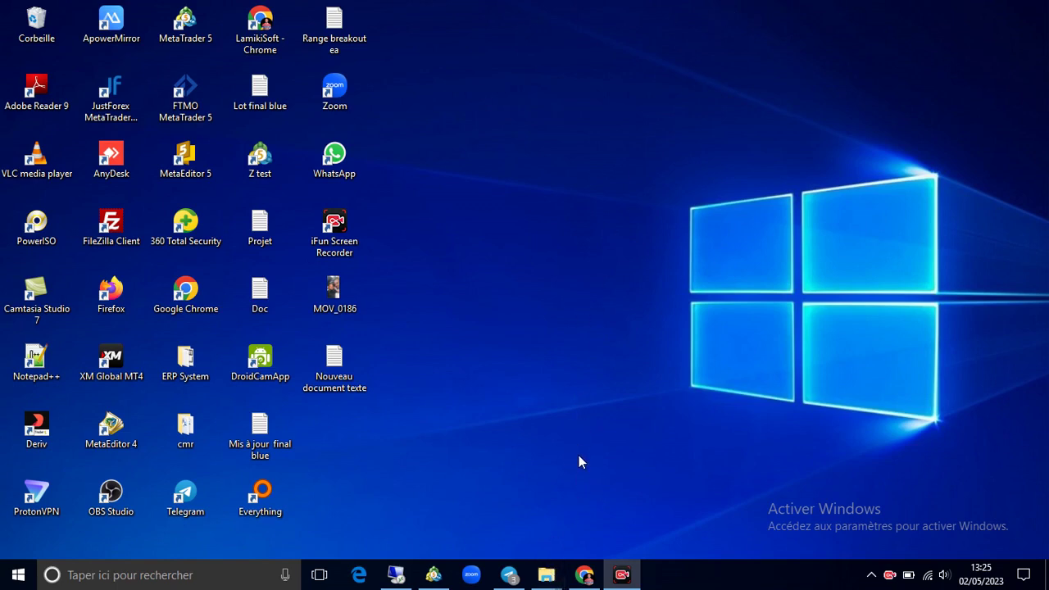
Step: Search the Telegram Desktop folder for "ely" and copy the Elysium Scalper (final) file
mouse_move(546, 574)
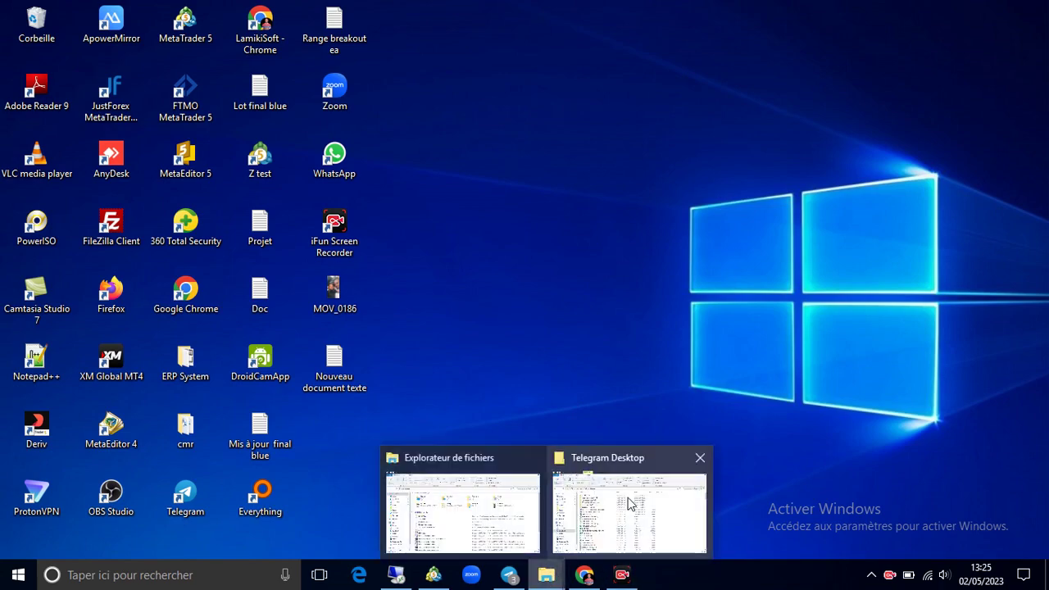
left_click(631, 503)
left_click(990, 119)
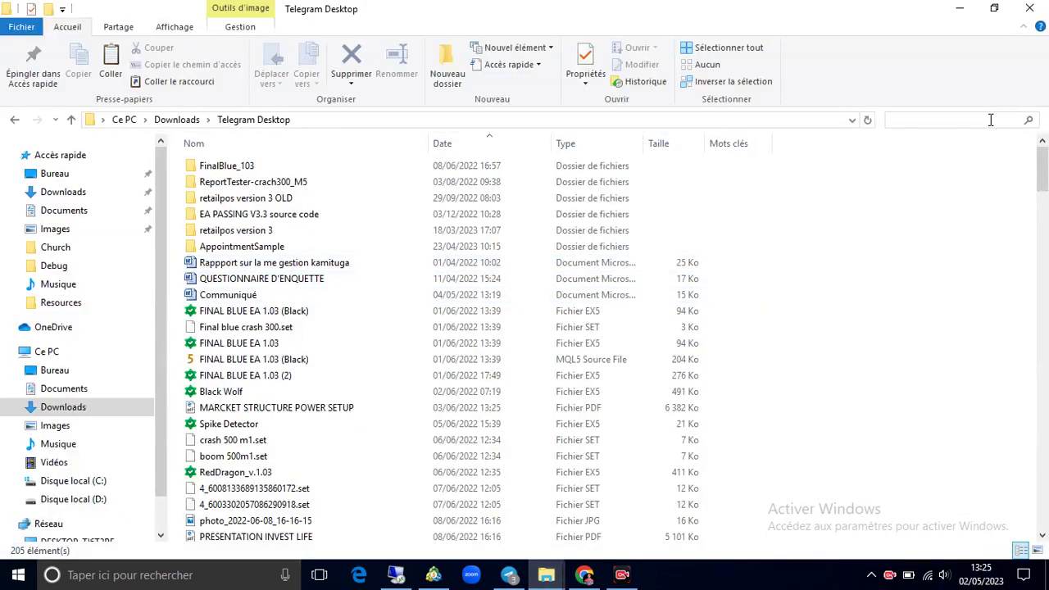
type("E")
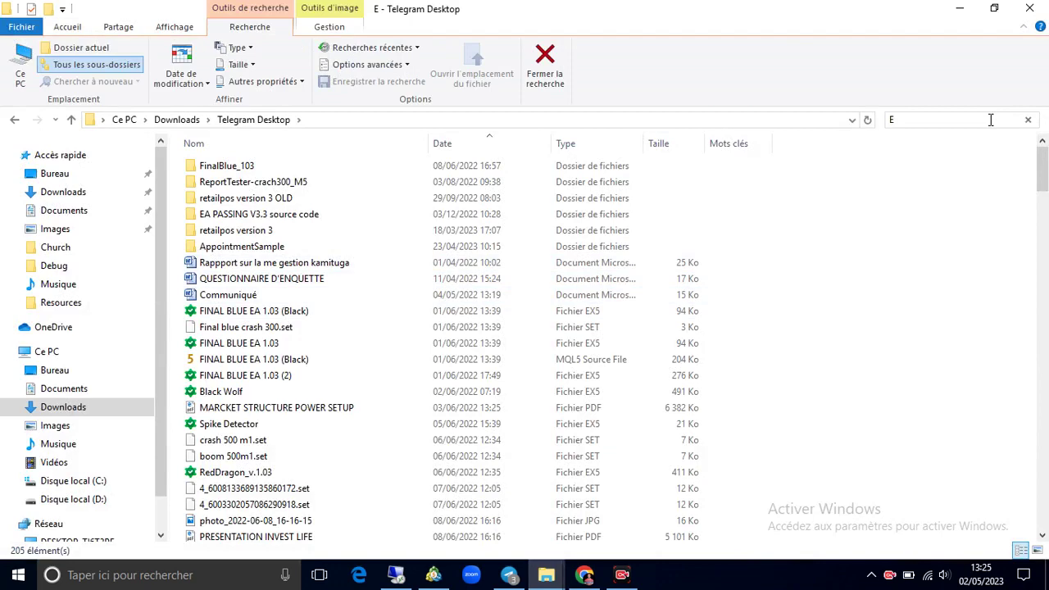
type("L")
left_click(937, 140)
right_click(366, 181)
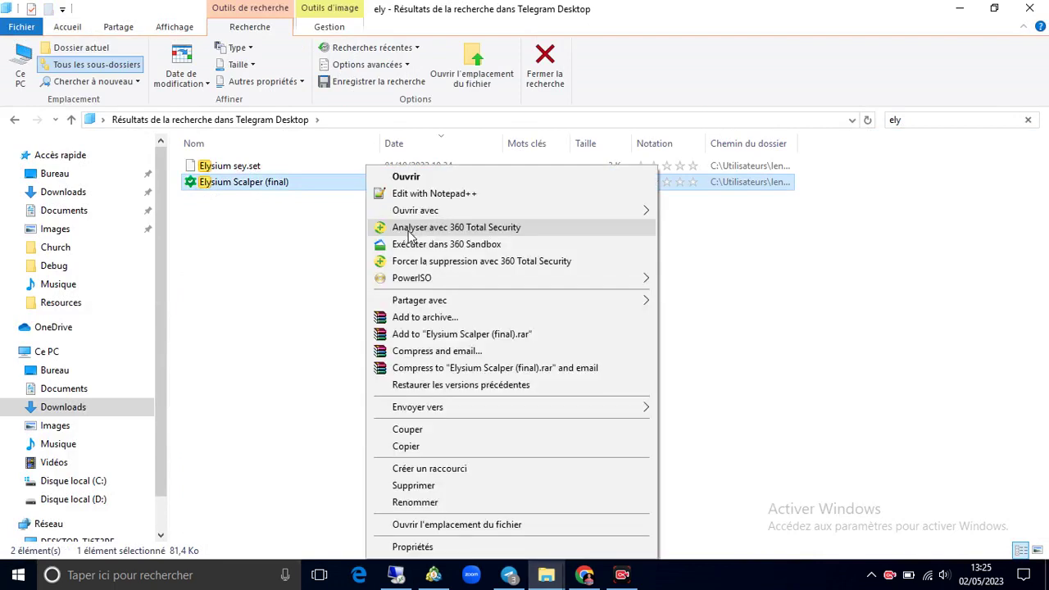
left_click(416, 448)
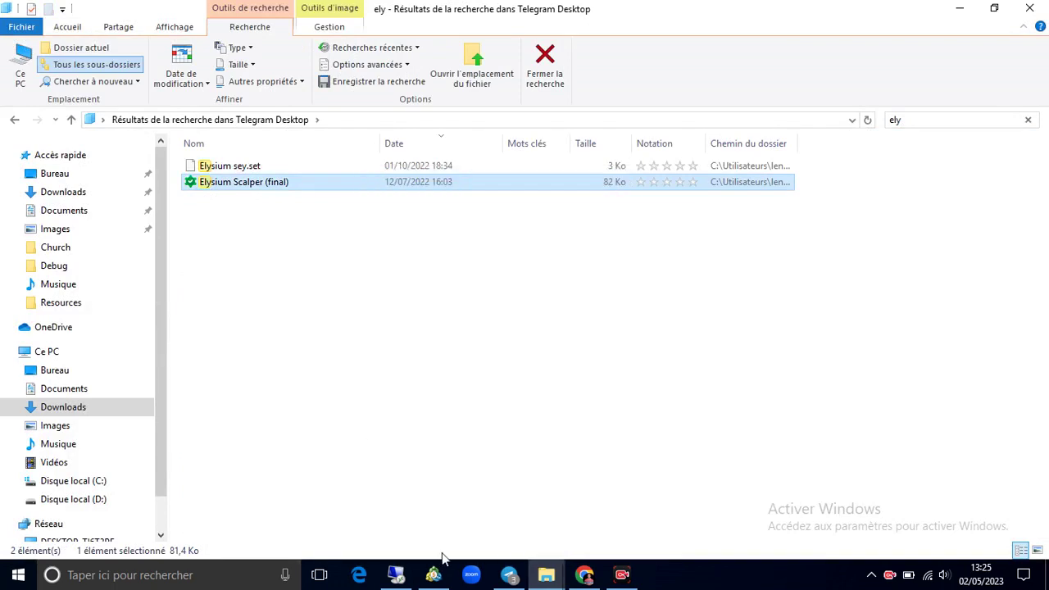
Step: Disconnect the remote desktop session to 16.171.53.60 and connect to the same computer again
left_click(394, 575)
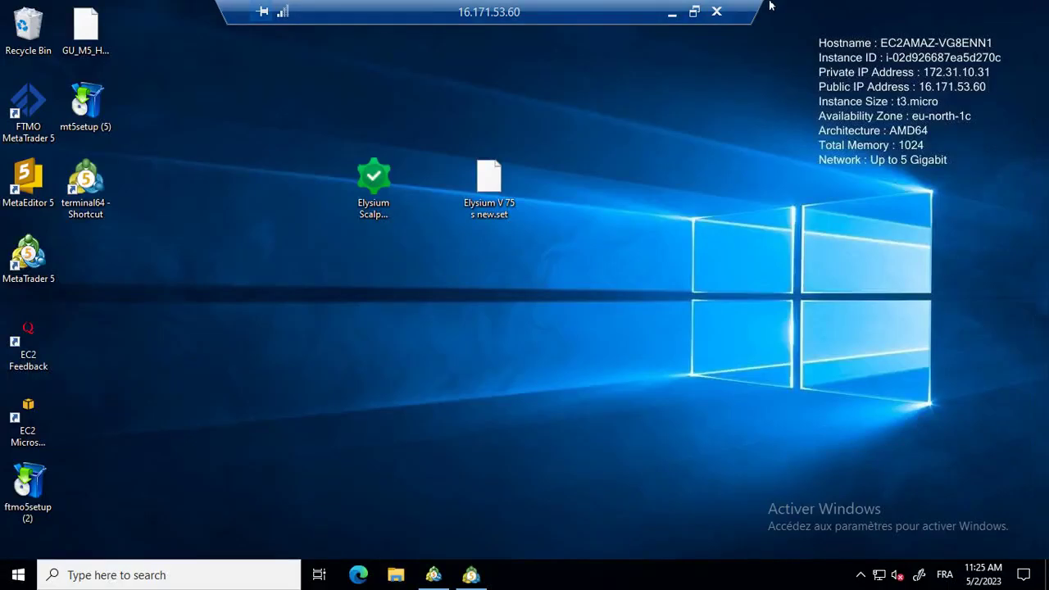
left_click(717, 12)
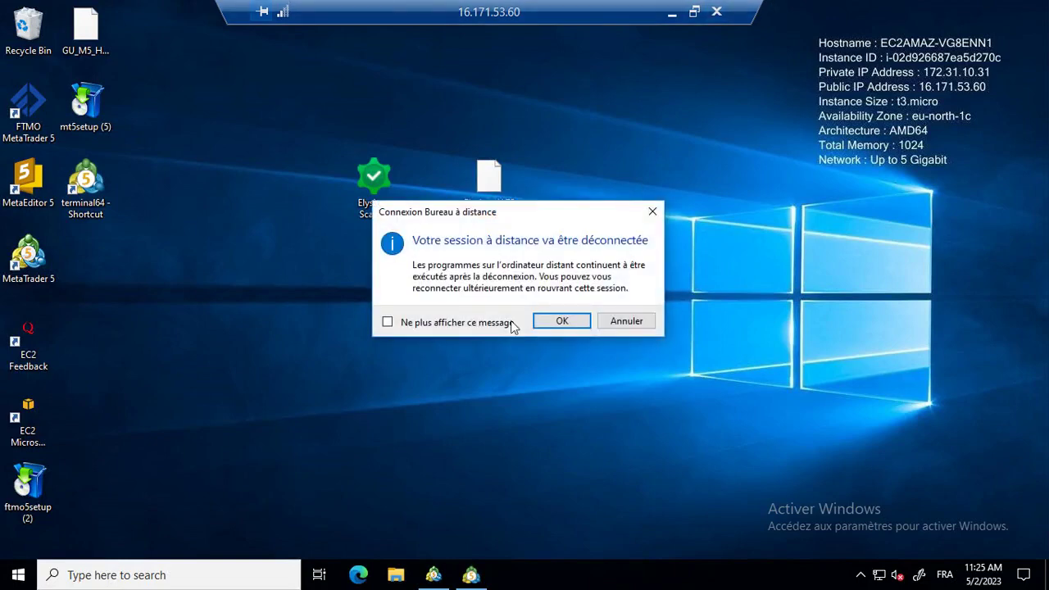
left_click(563, 321)
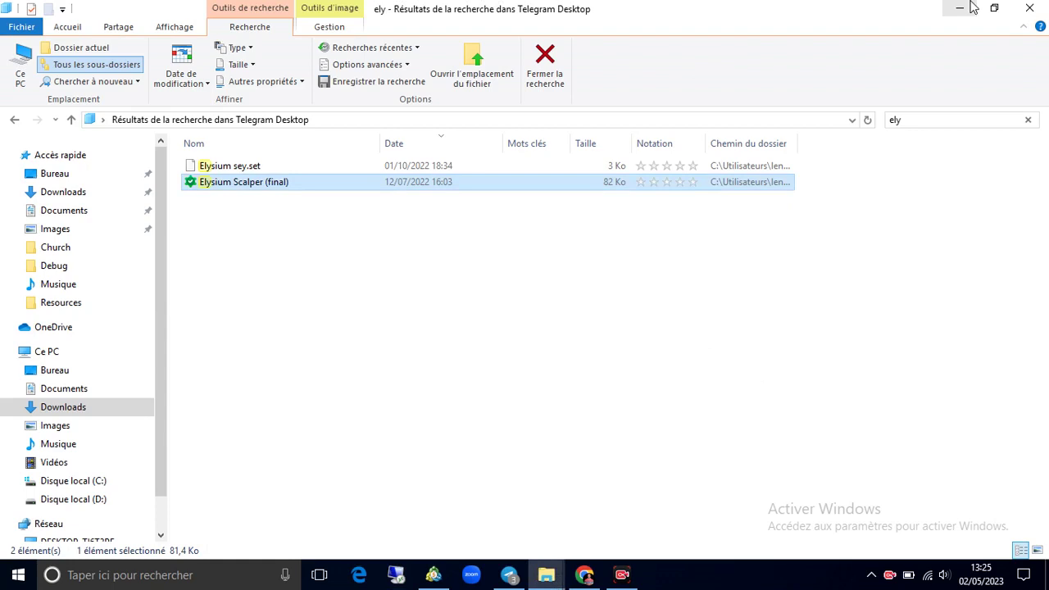
left_click(398, 577)
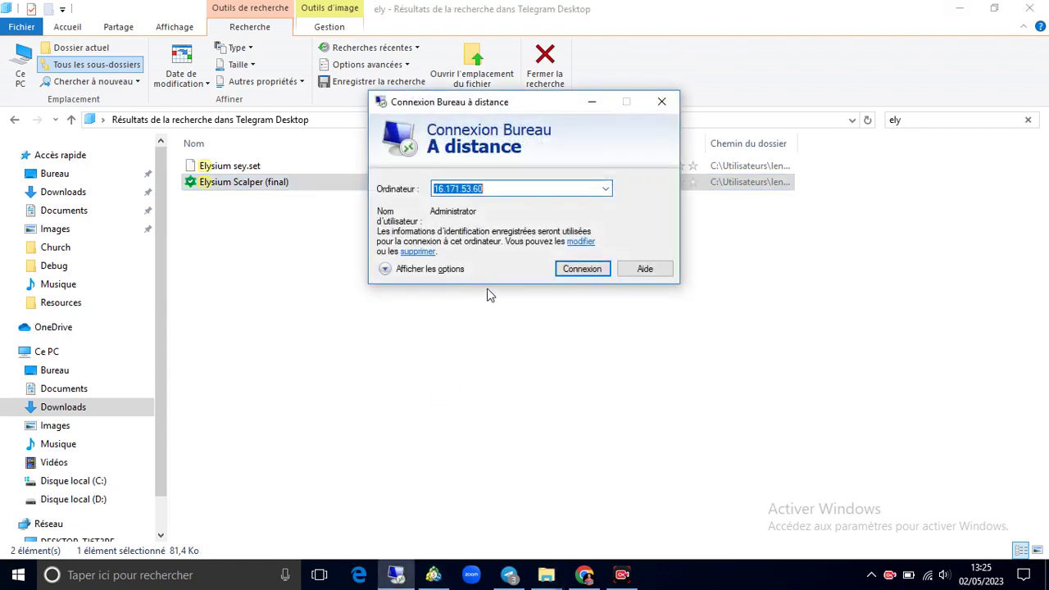
left_click(556, 269)
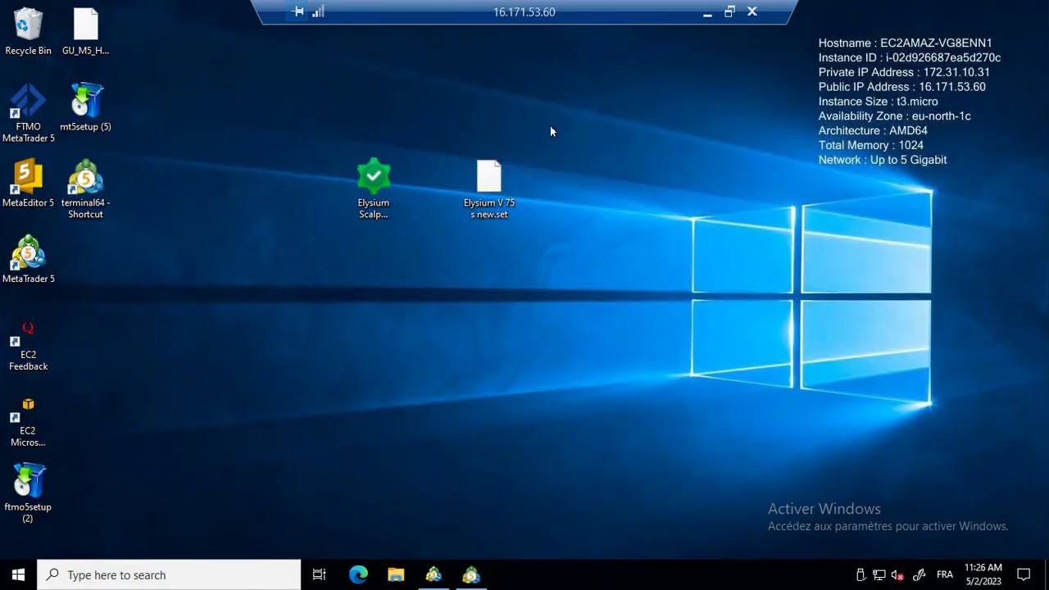
Step: Return to the local search results and copy the Elysium Scalper (final) file again
left_click(707, 12)
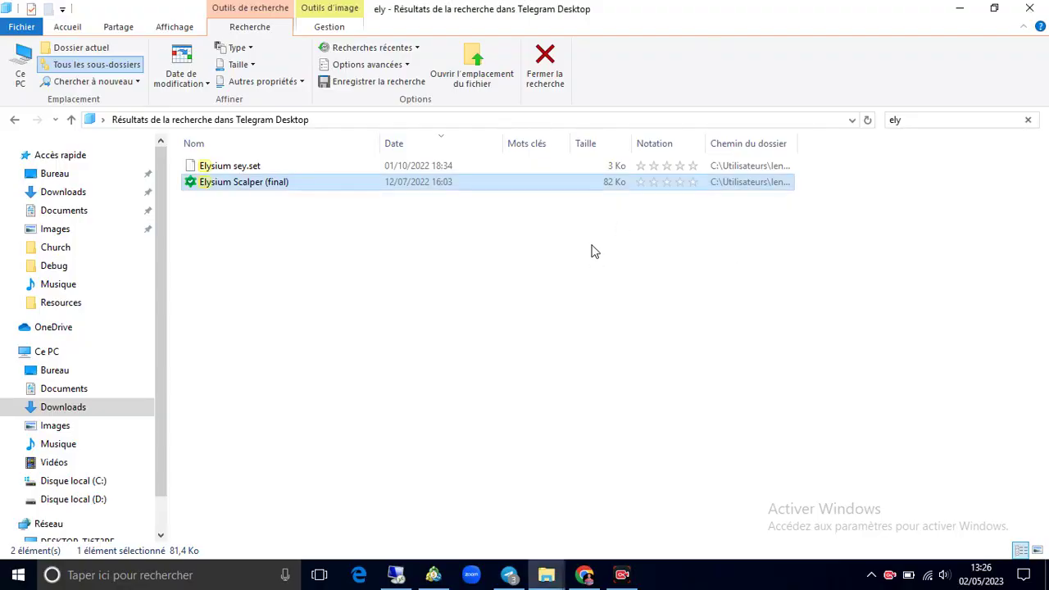
right_click(501, 185)
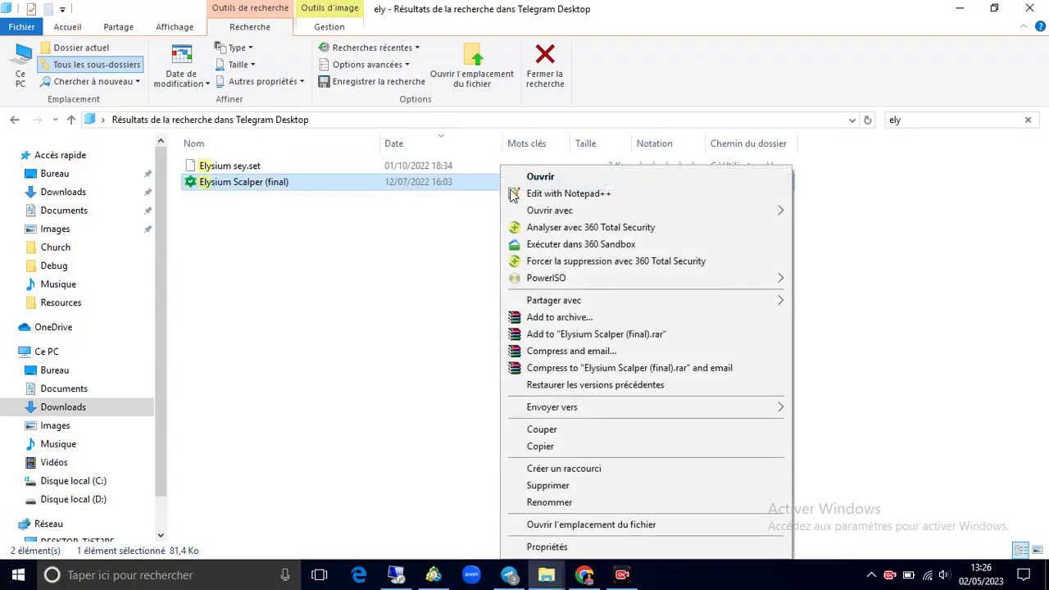
left_click(444, 404)
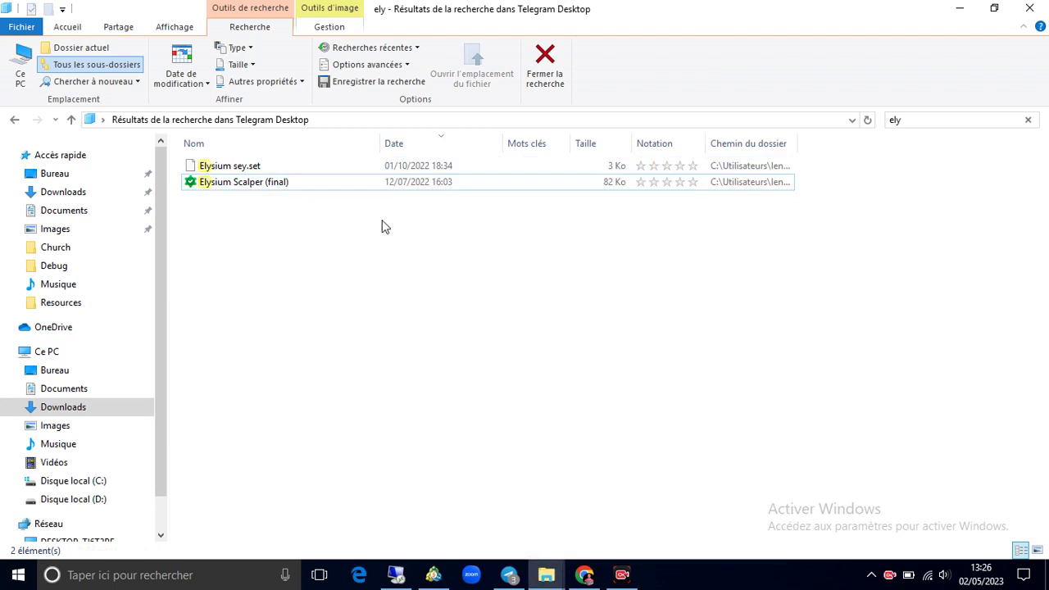
mouse_move(394, 577)
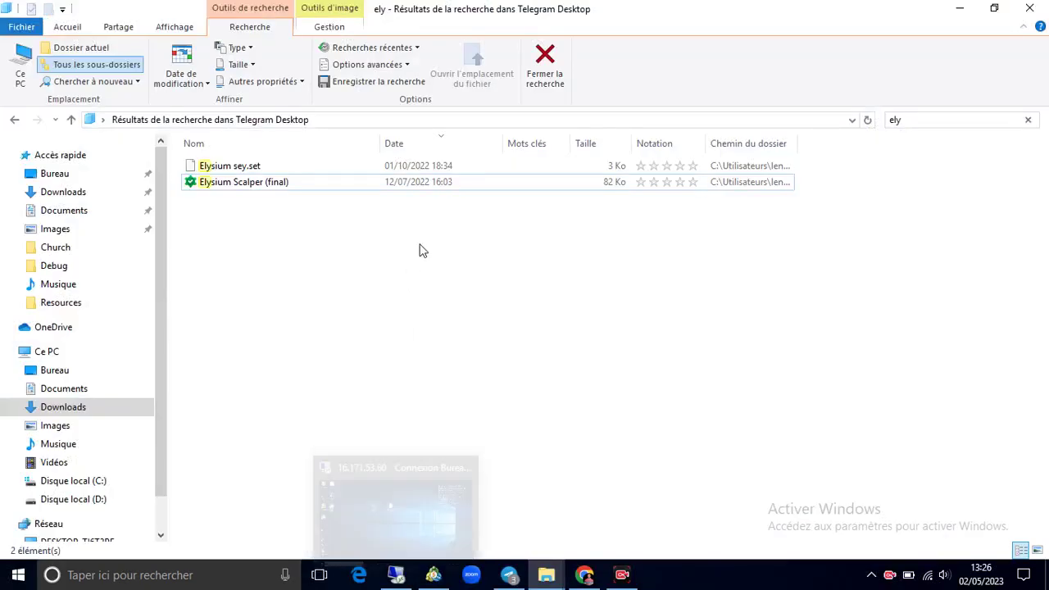
right_click(438, 186)
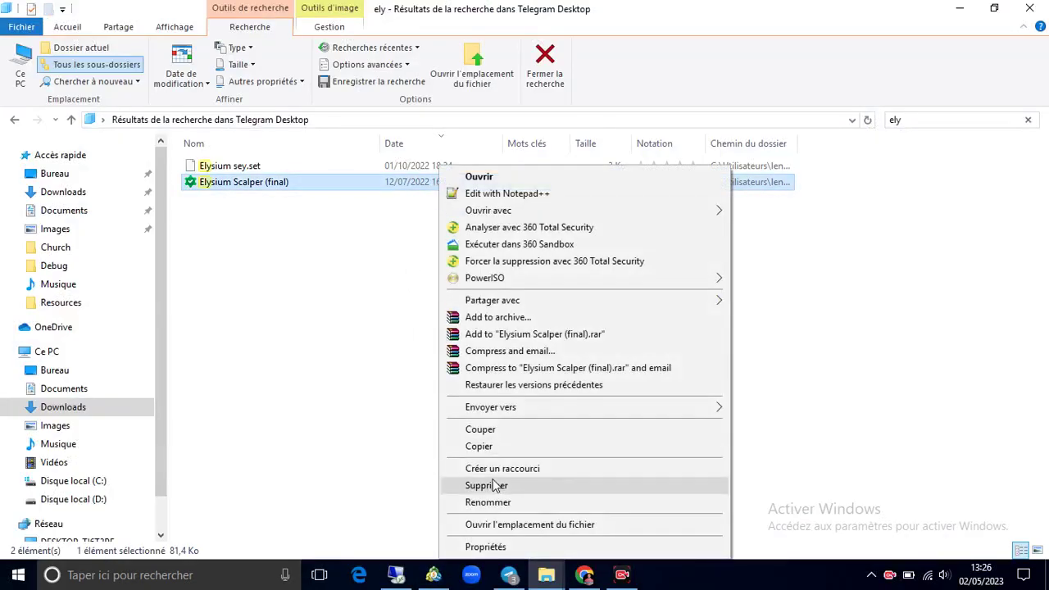
left_click(490, 444)
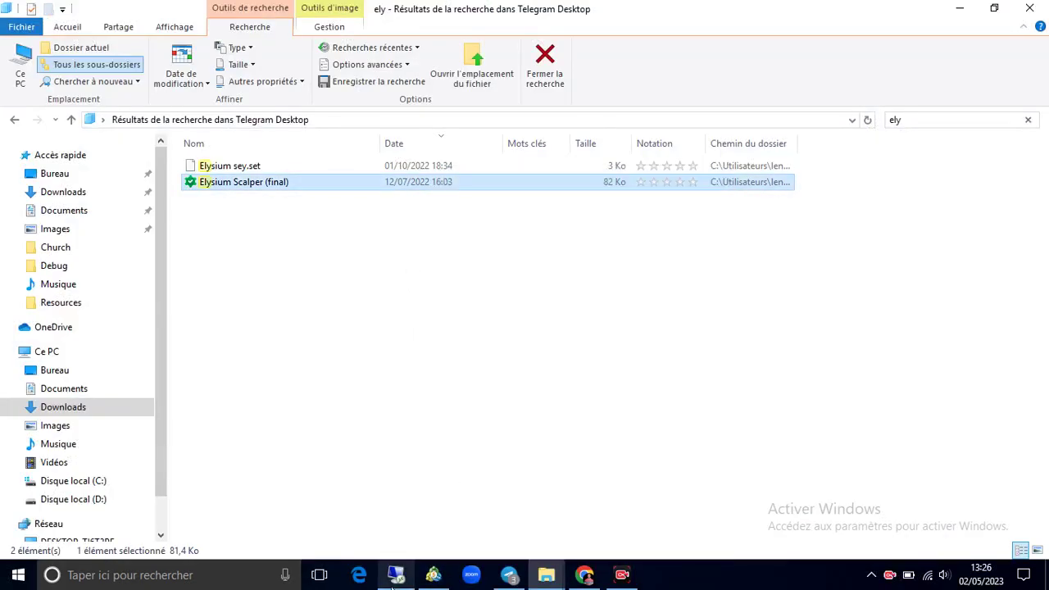
Step: Paste Elysium Scalper (final) onto the remote desktop, replacing the existing copy, and place it beside the Elysium V 75 s new.set file
left_click(396, 574)
right_click(426, 271)
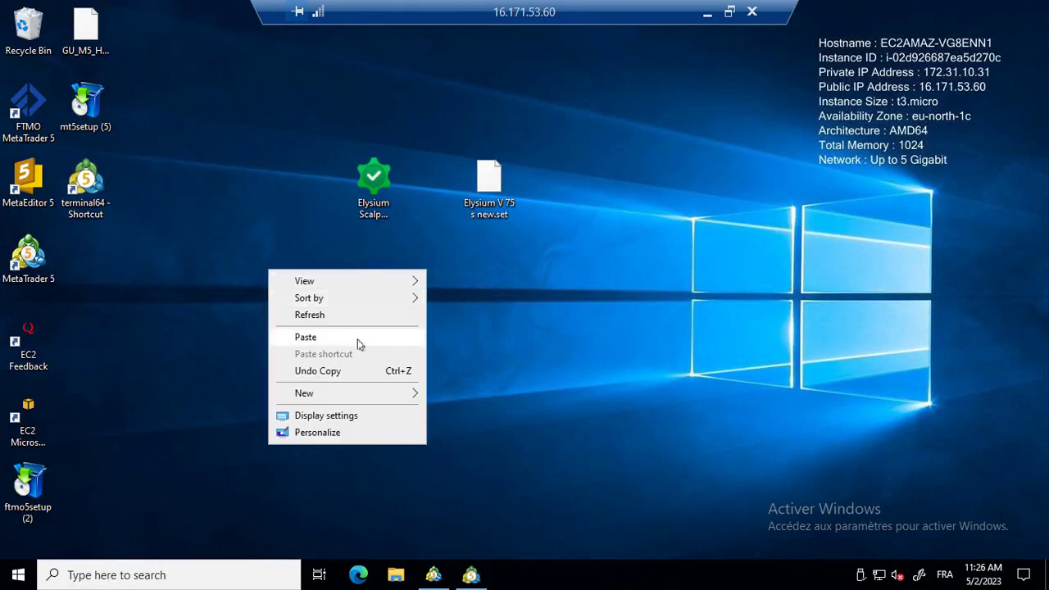
left_click(357, 339)
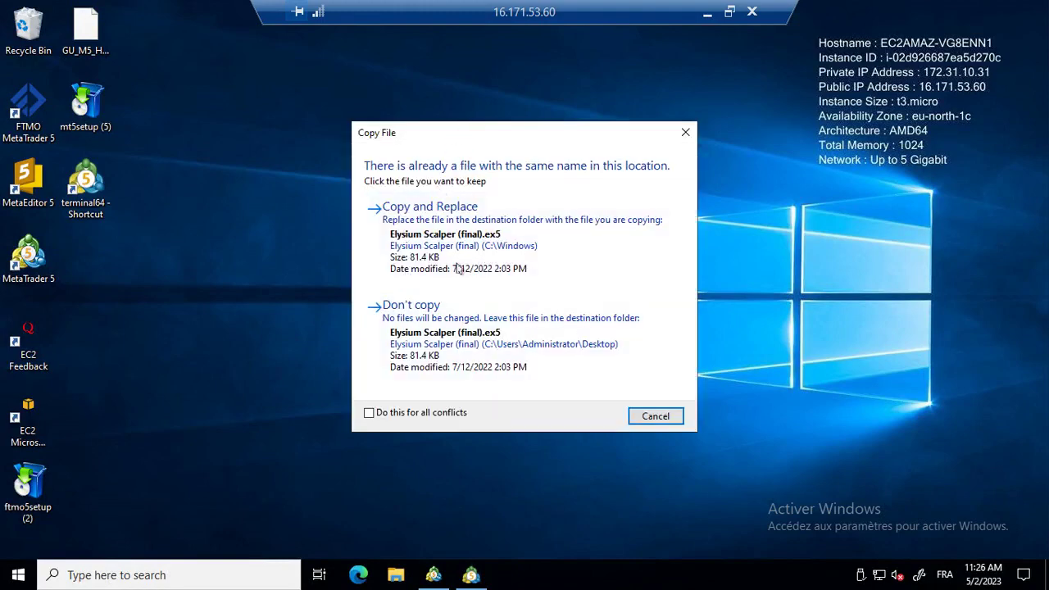
left_click(462, 388)
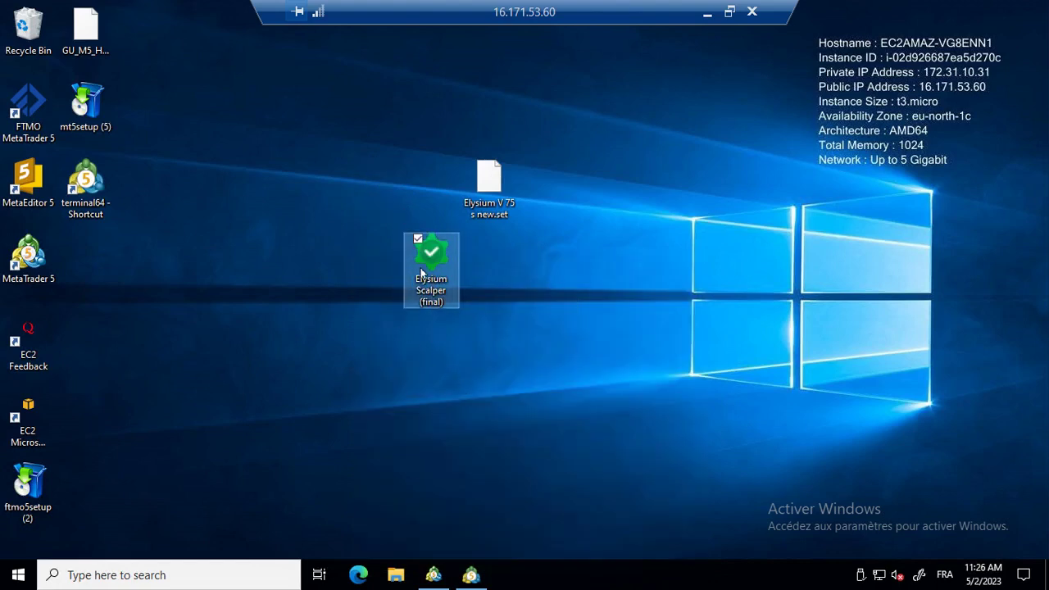
left_click_drag(430, 280, 407, 190)
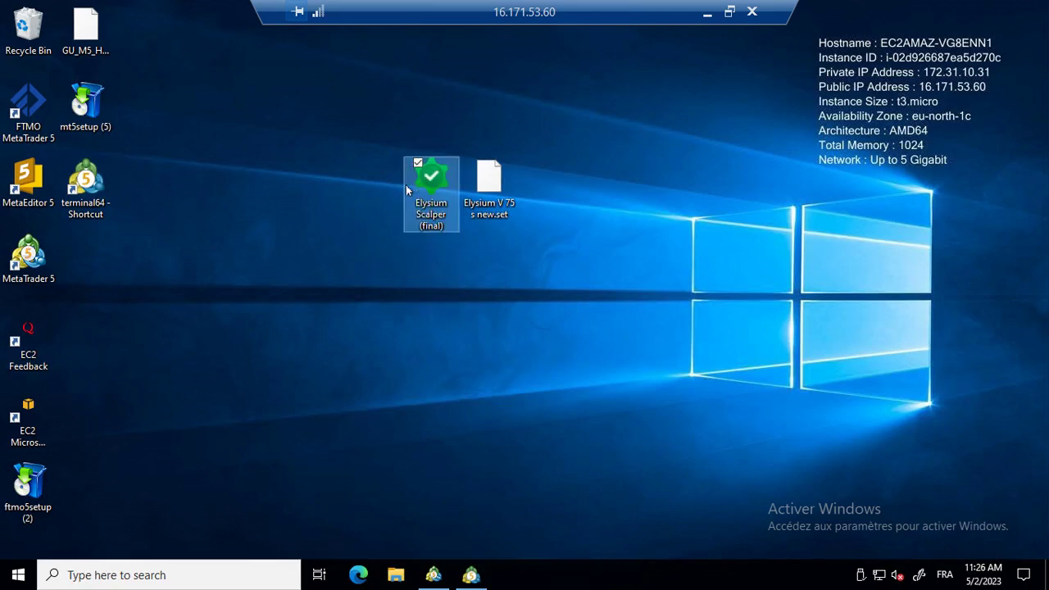
left_click(506, 205)
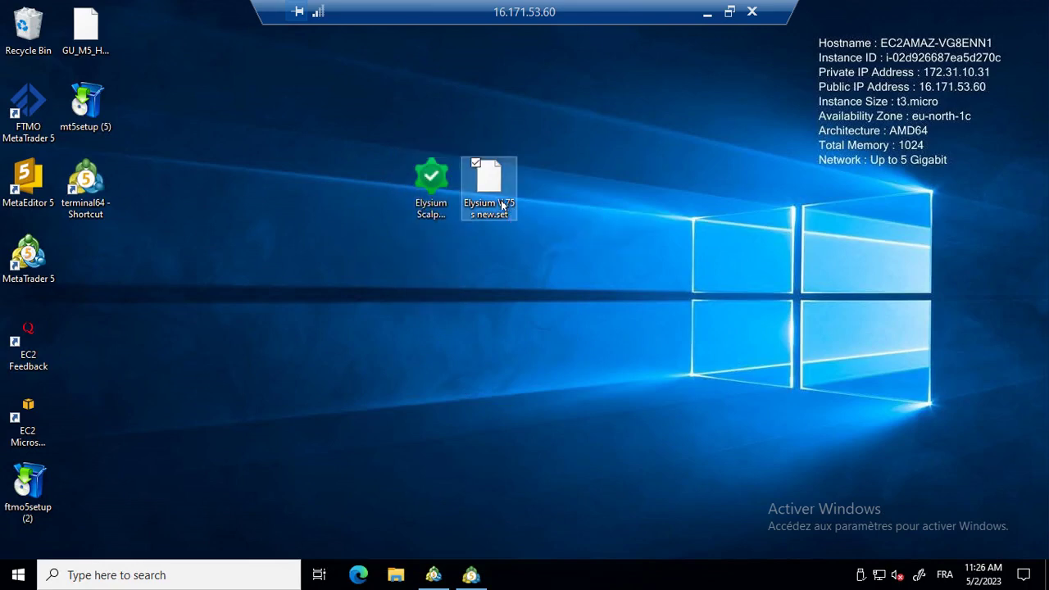
left_click(441, 199)
left_click(474, 247)
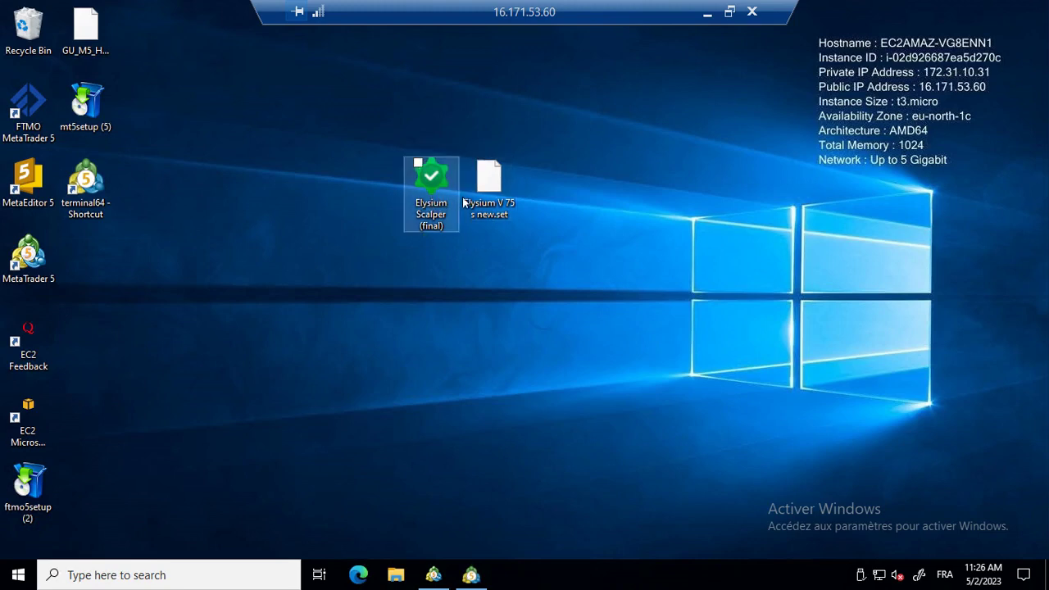
left_click_drag(525, 267, 440, 187)
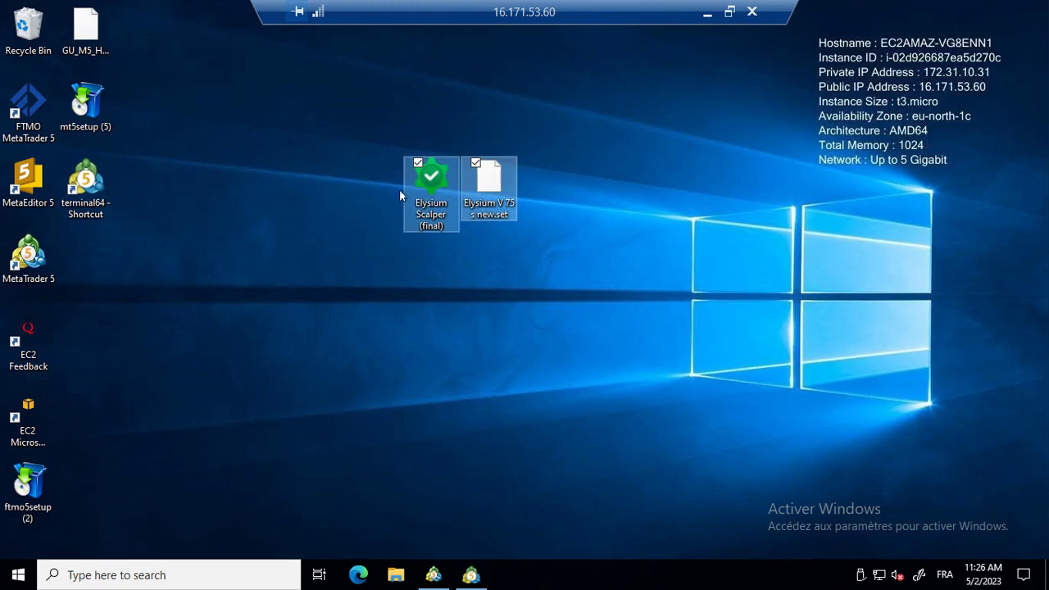
left_click(474, 263)
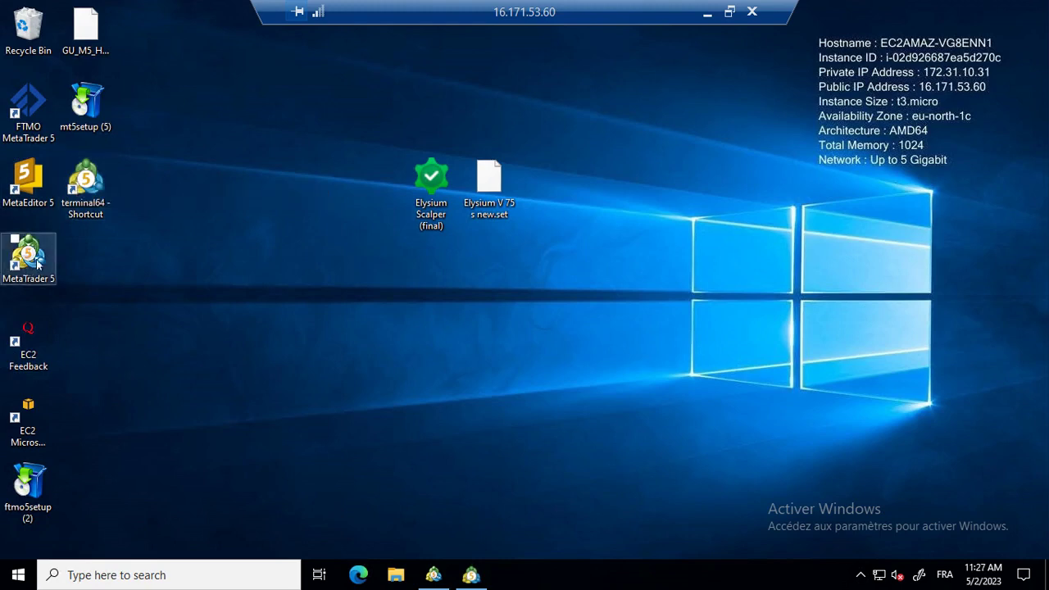
Step: Launch MetaTrader 5 from the terminal64 shortcut and add the Volatility 75 (1s) Index to Market Watch
left_click(96, 181)
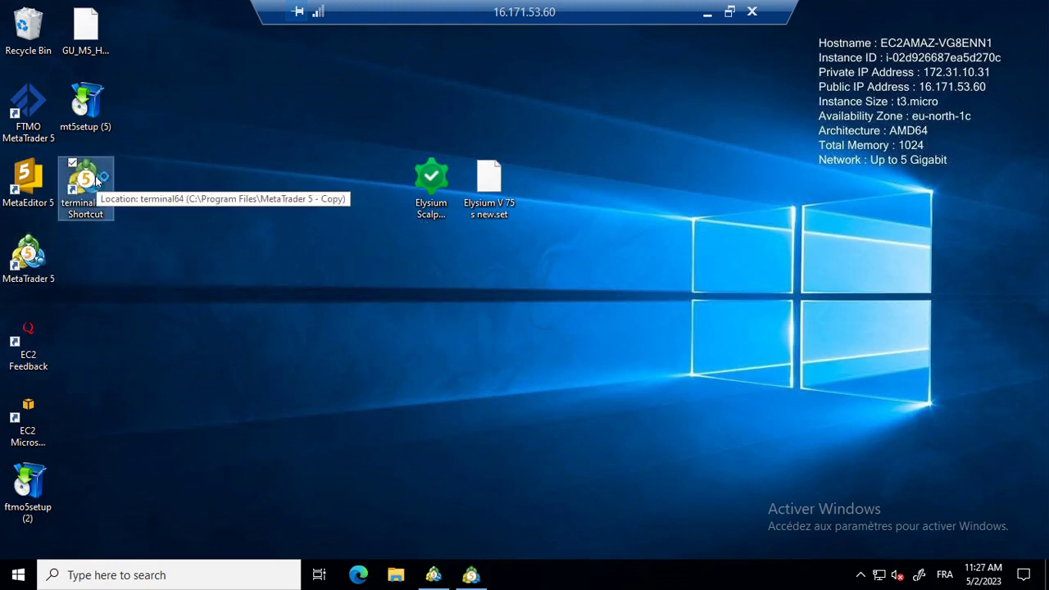
double_click(97, 181)
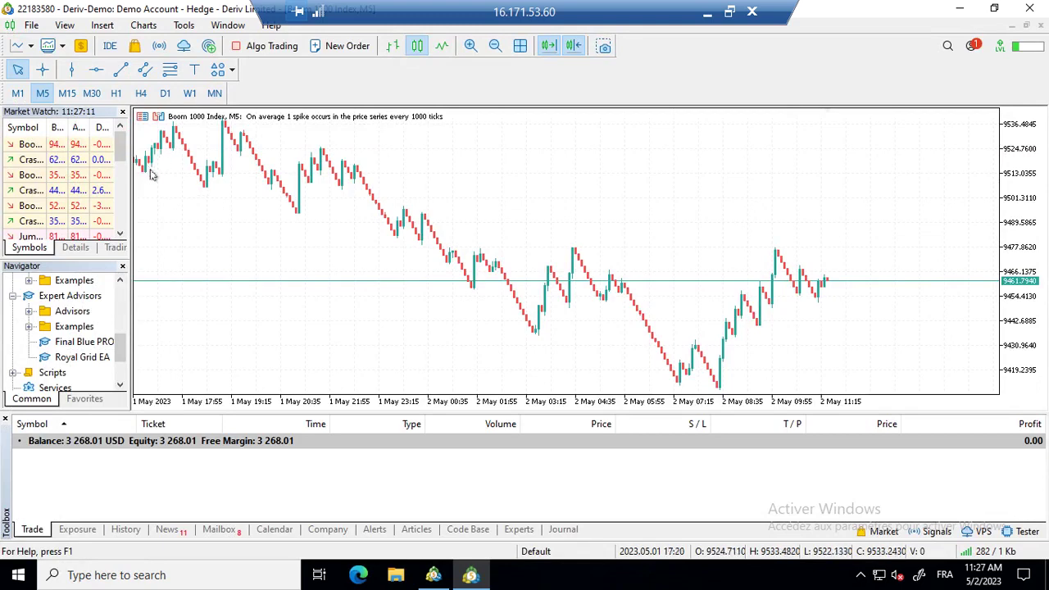
left_click(82, 45)
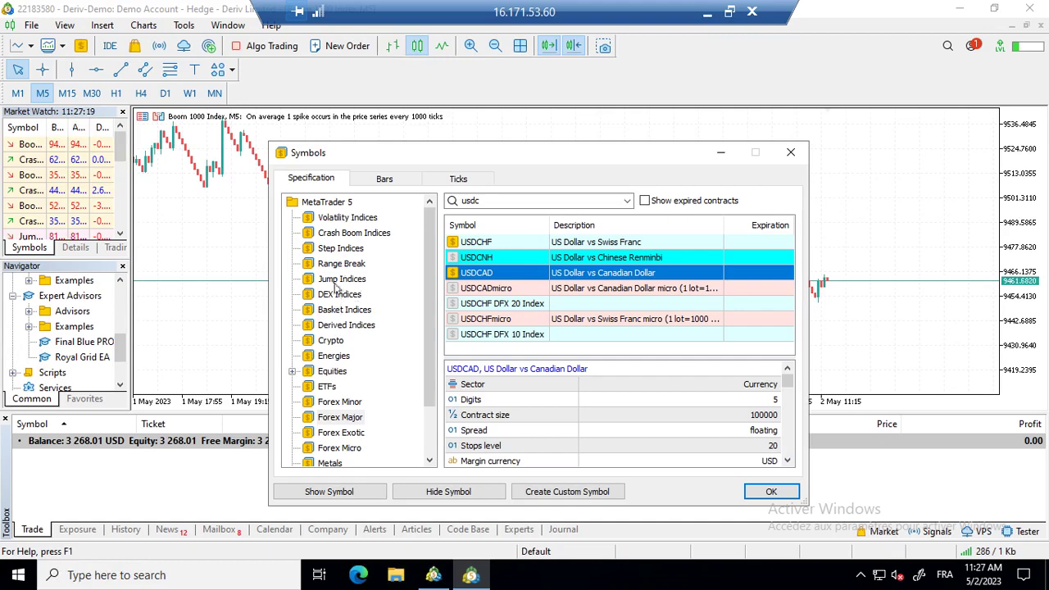
left_click(343, 218)
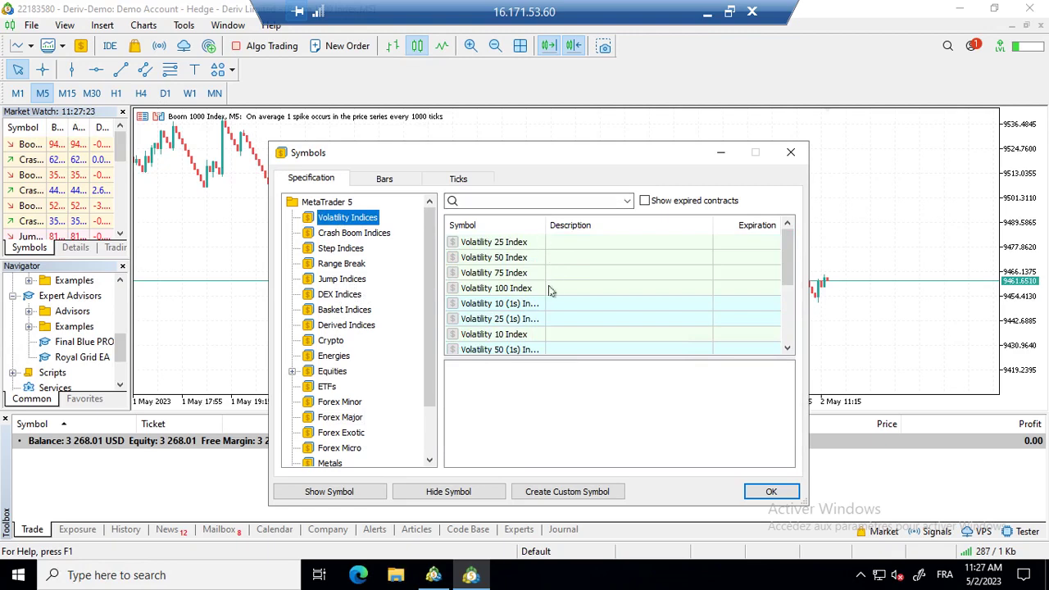
scroll(549, 291, "down", 2)
left_click(518, 291)
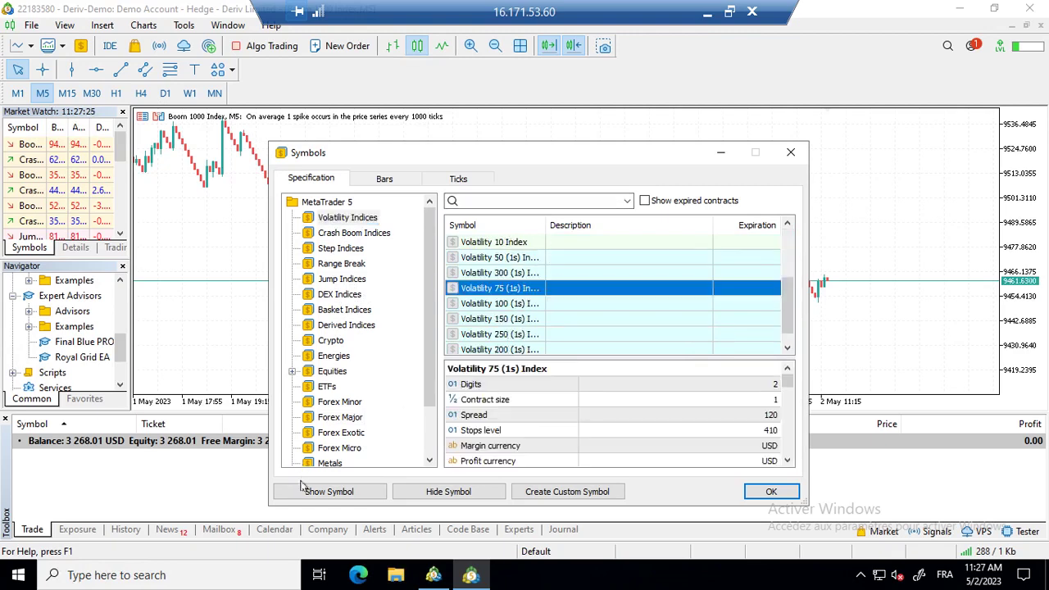
left_click(329, 492)
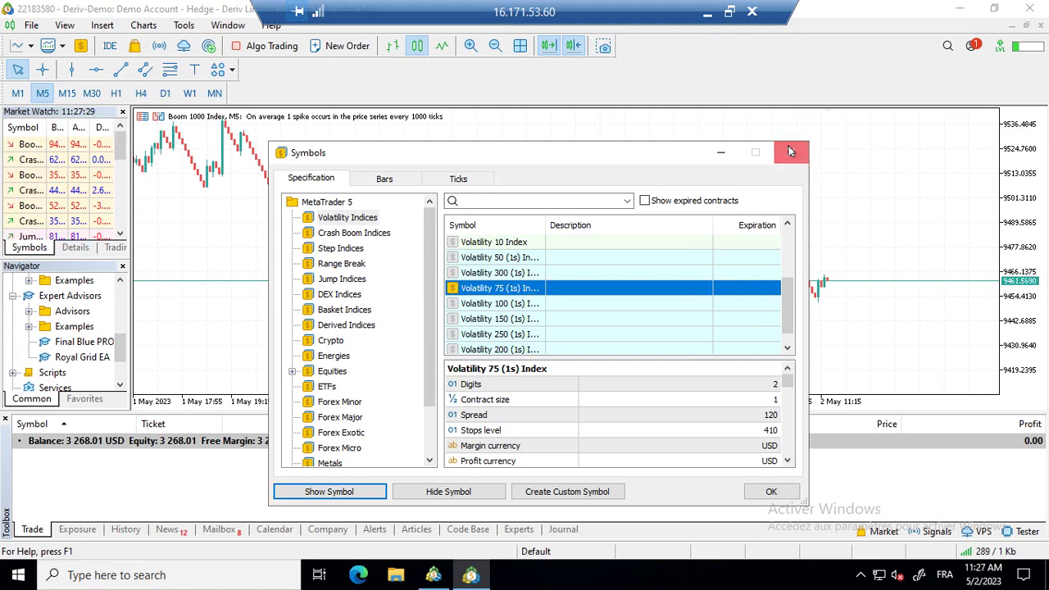
left_click(790, 152)
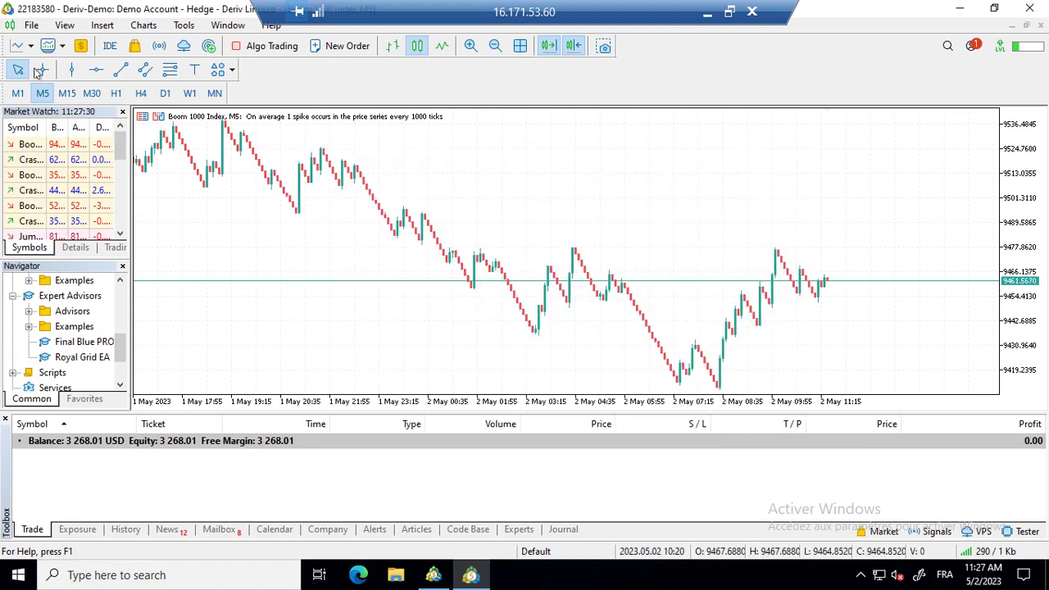
left_click(79, 46)
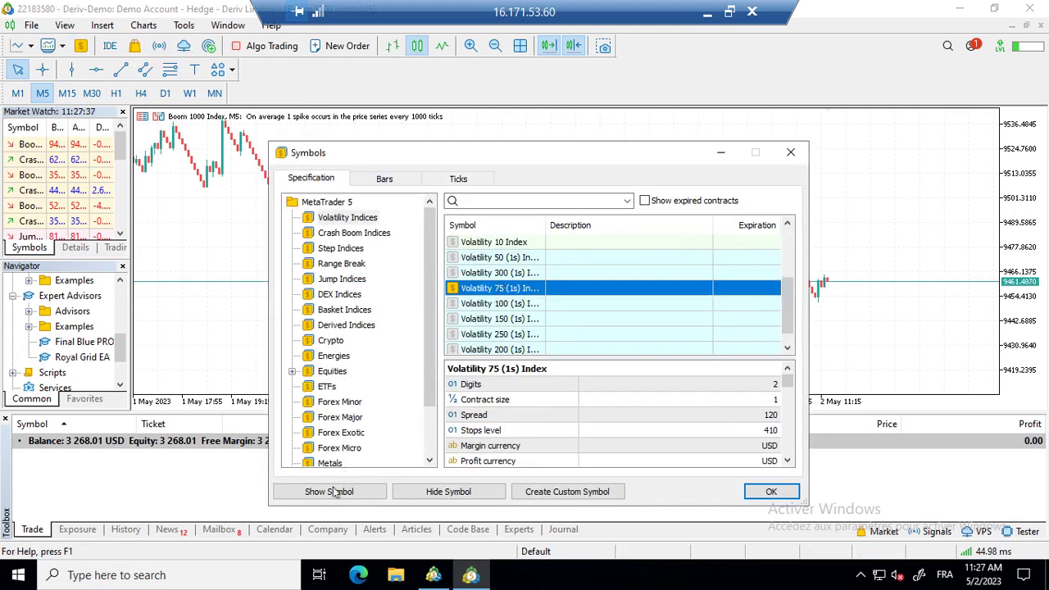
left_click(772, 491)
Step: Display the Volatility 75 (1s) Index from Market Watch on the open chart and set its timeframe to 15 minutes
left_click(120, 235)
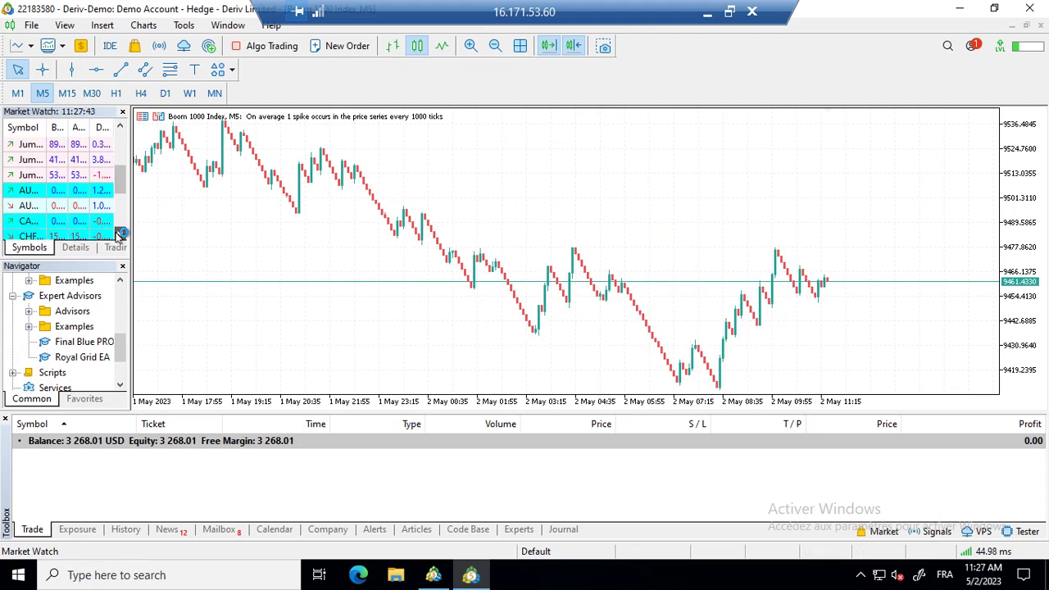
left_click(120, 236)
left_click(24, 206)
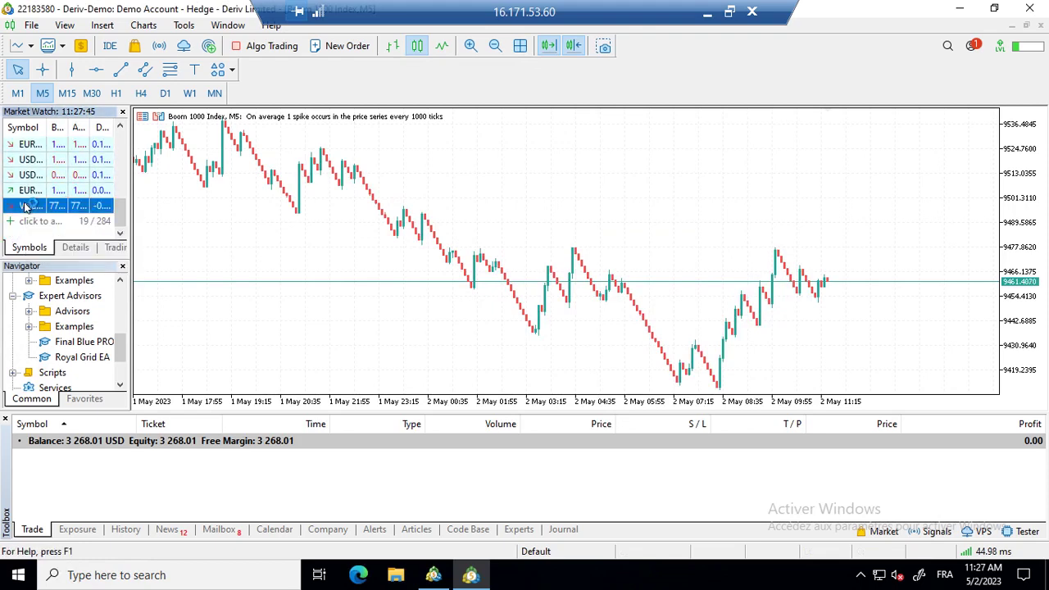
right_click(25, 206)
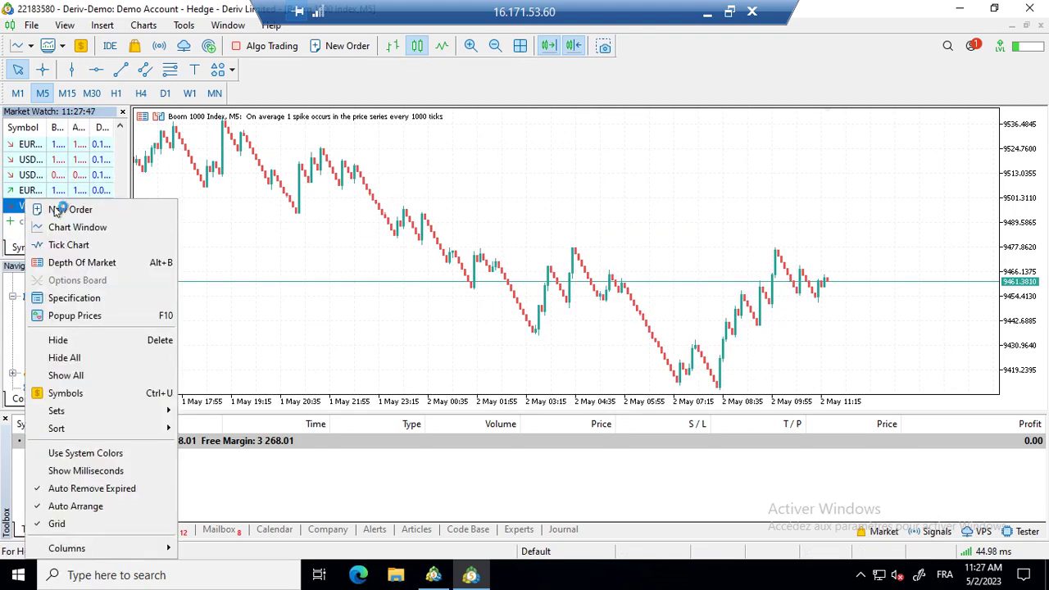
left_click(162, 196)
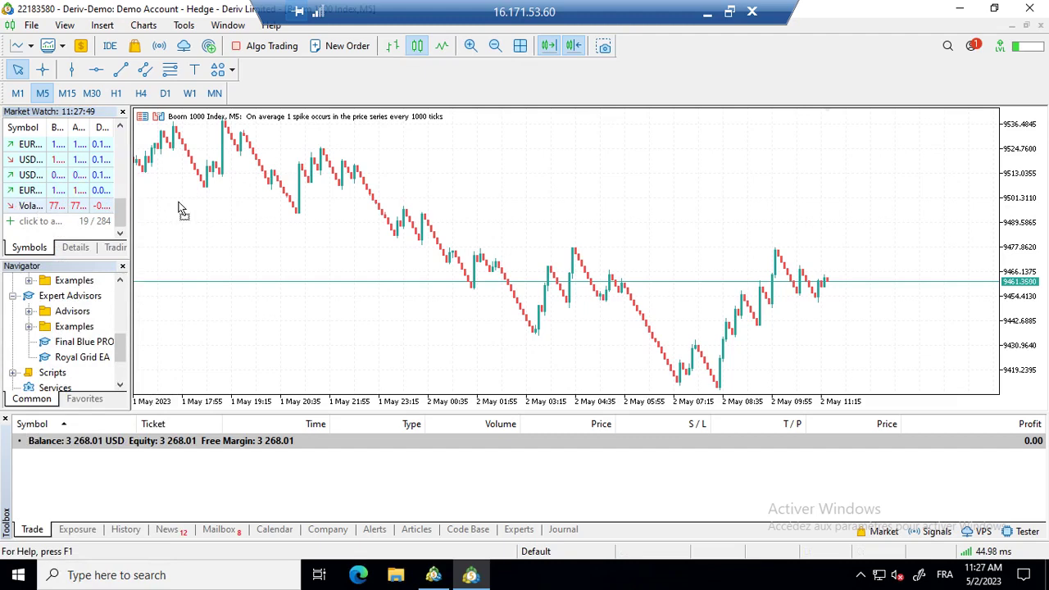
left_click_drag(275, 220, 276, 218)
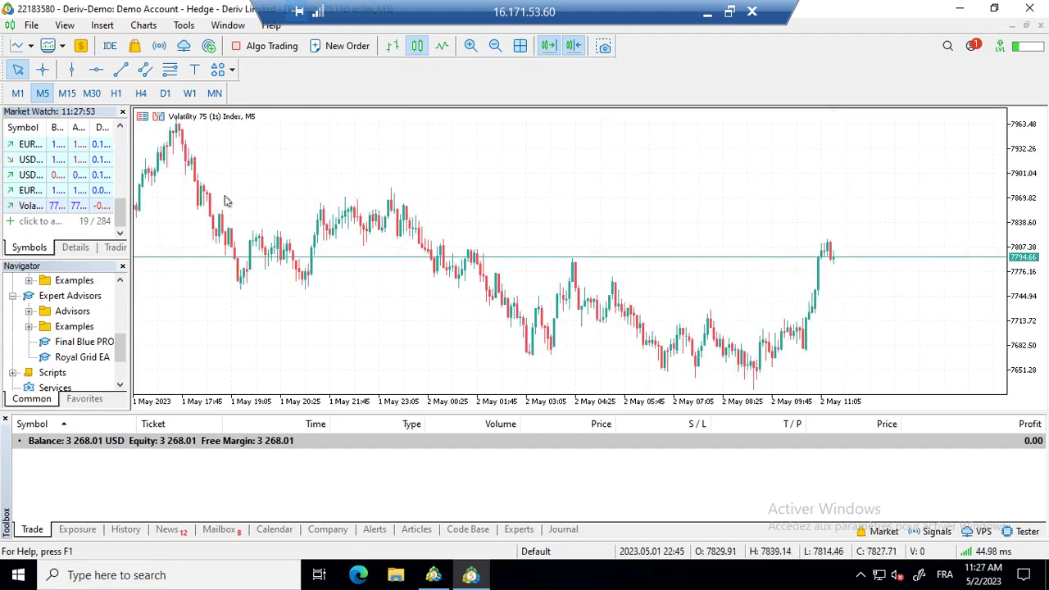
right_click(353, 149)
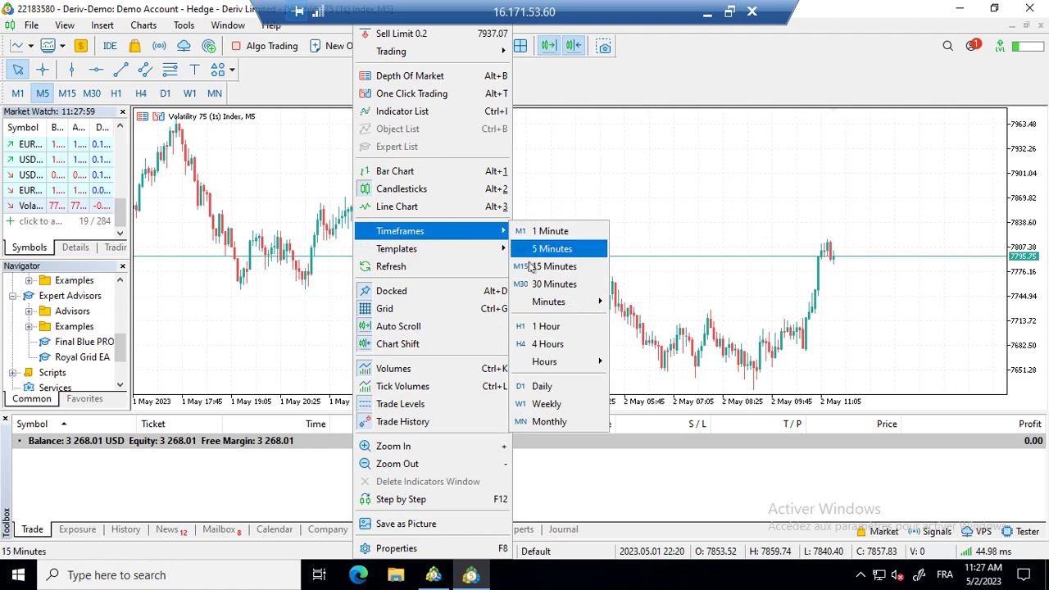
left_click(517, 261)
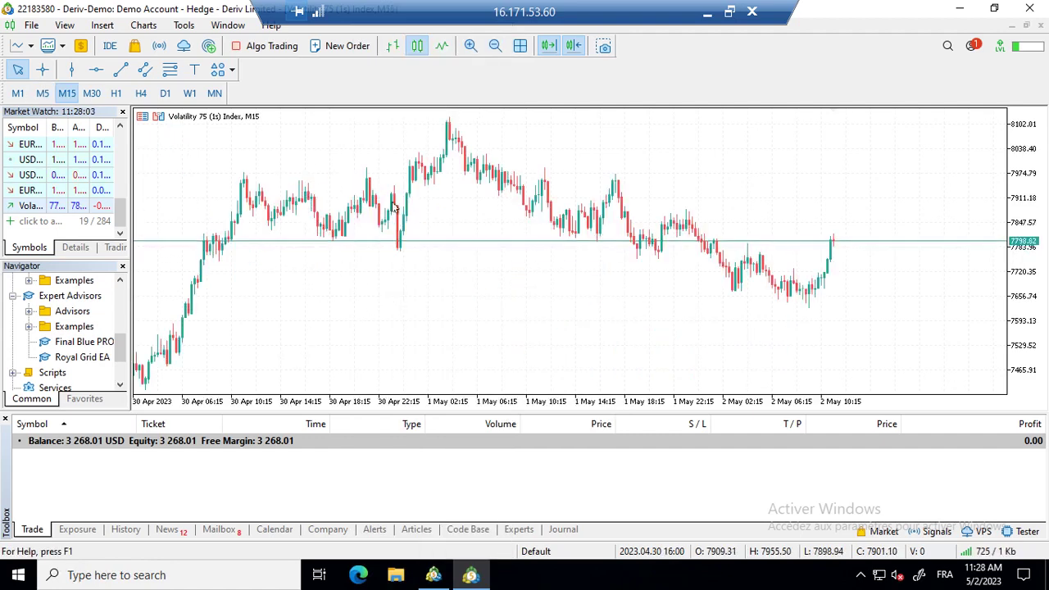
Step: Close the local Telegram Desktop search results window and return to the 16.171.53.60 remote session
left_click(710, 15)
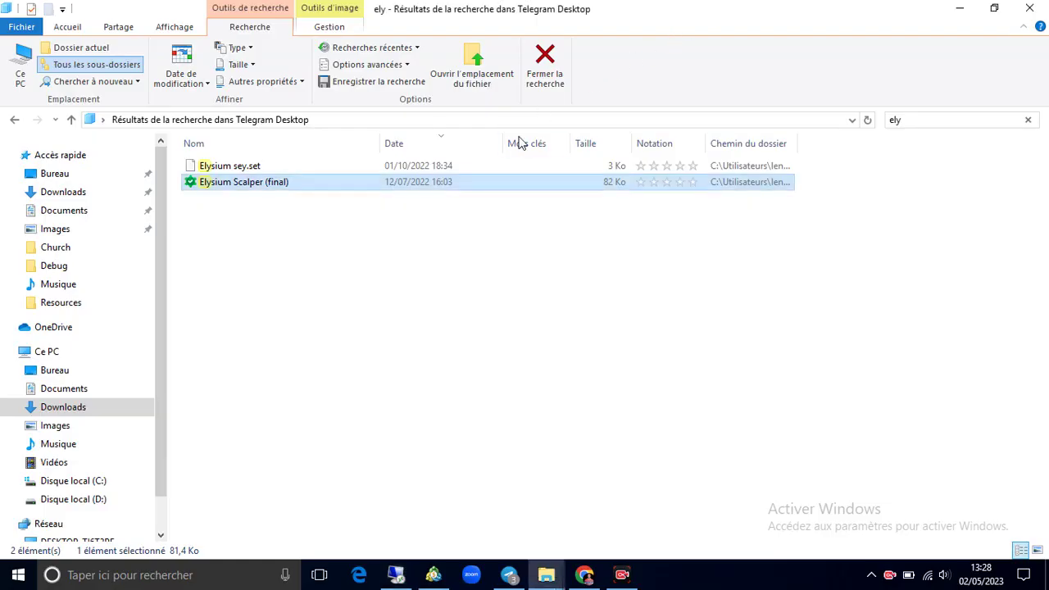
left_click(1026, 9)
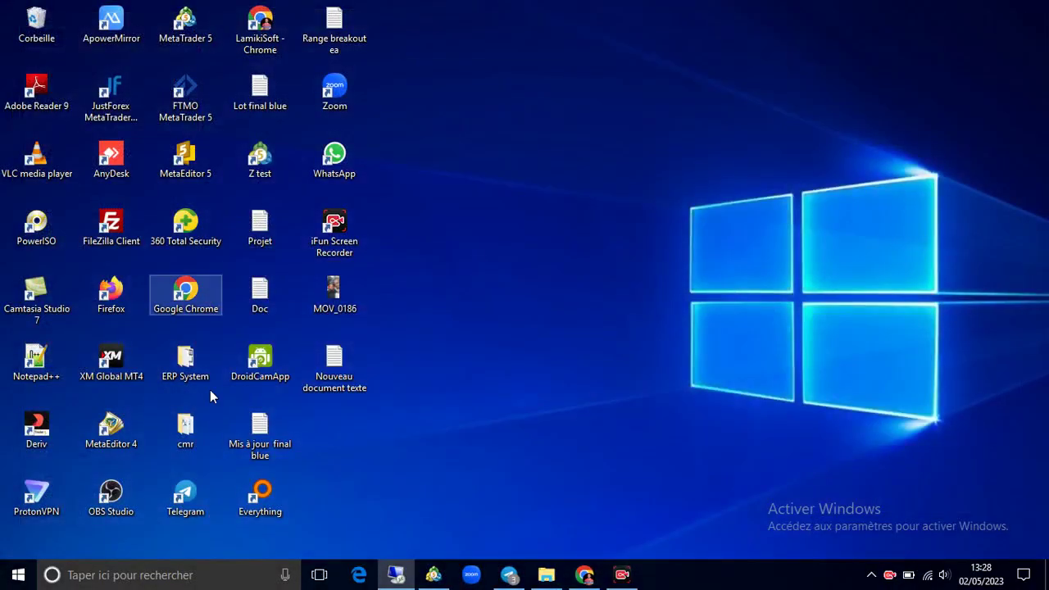
left_click(413, 580)
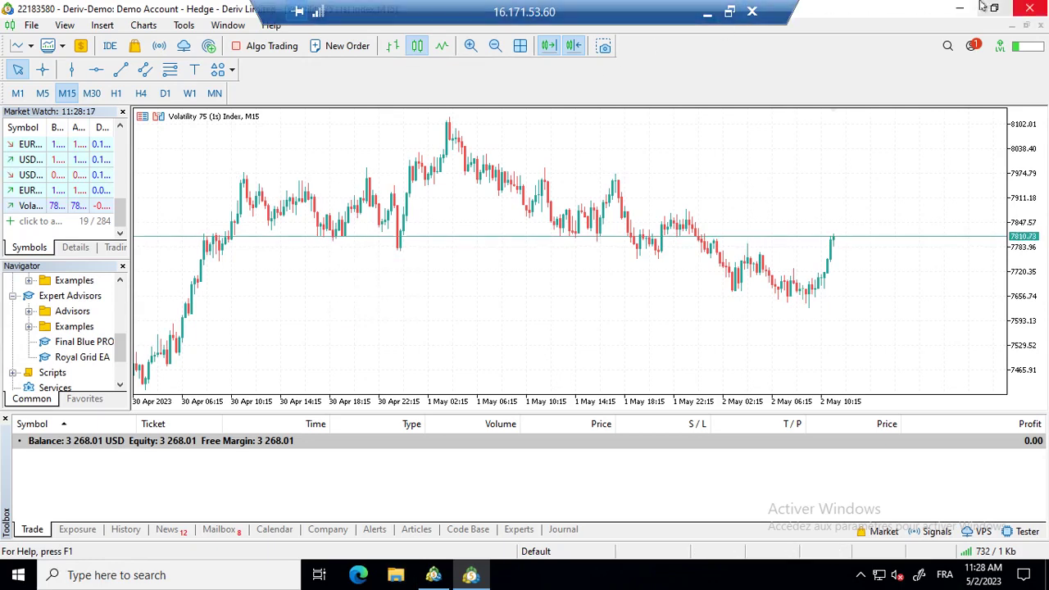
Step: Minimize MetaTrader 5 and copy the Elysium Scalper (final) file from the remote desktop
left_click(953, 7)
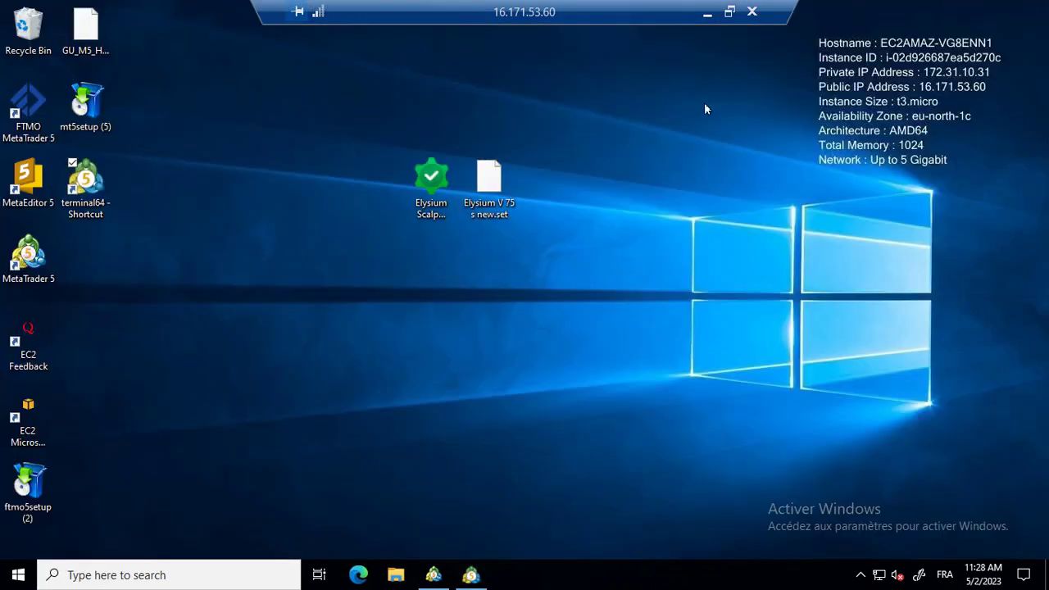
left_click(418, 201)
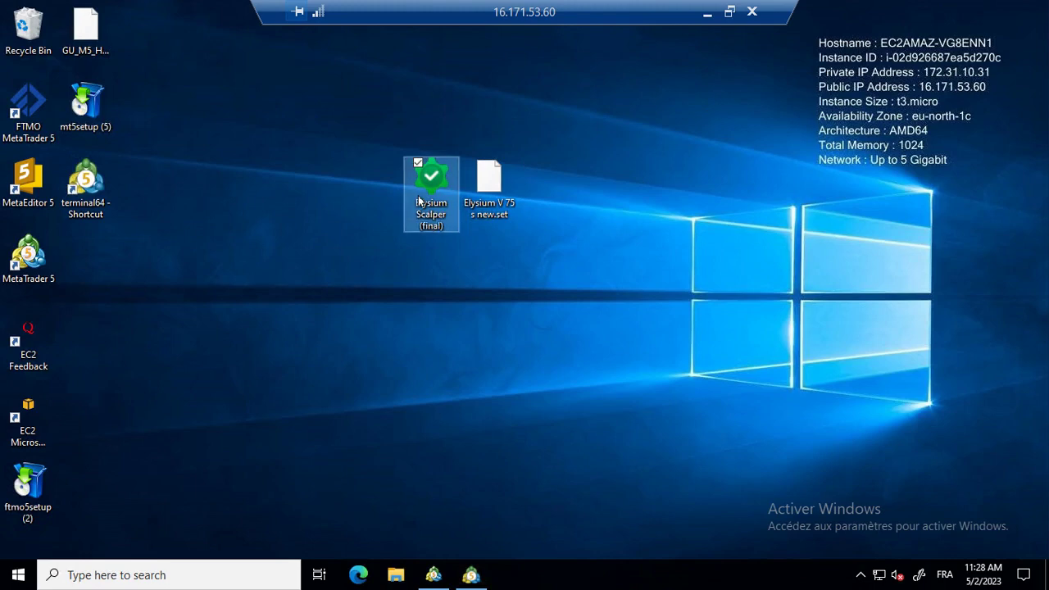
right_click(418, 200)
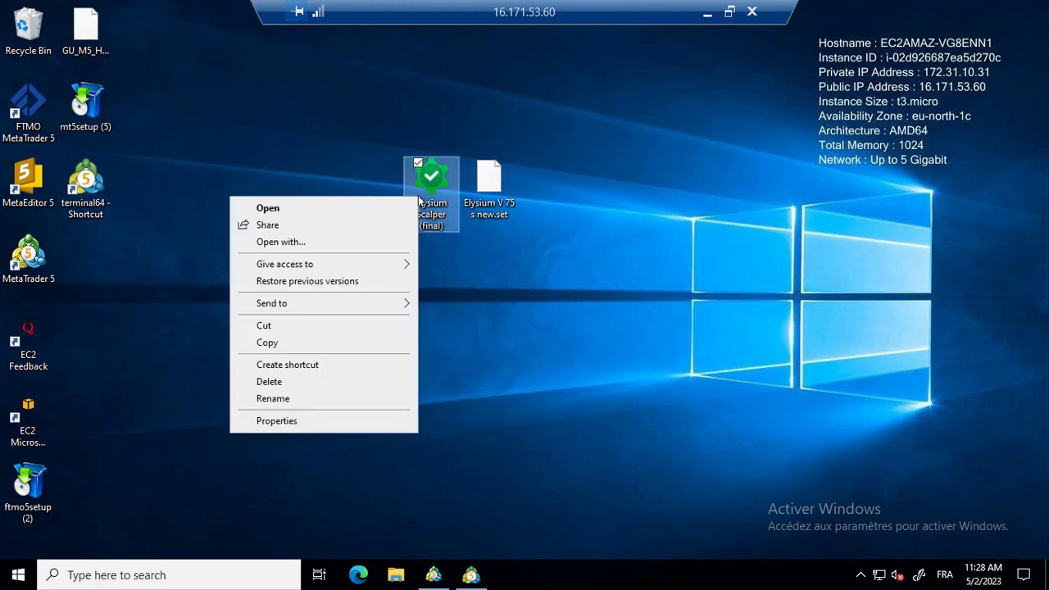
left_click(279, 342)
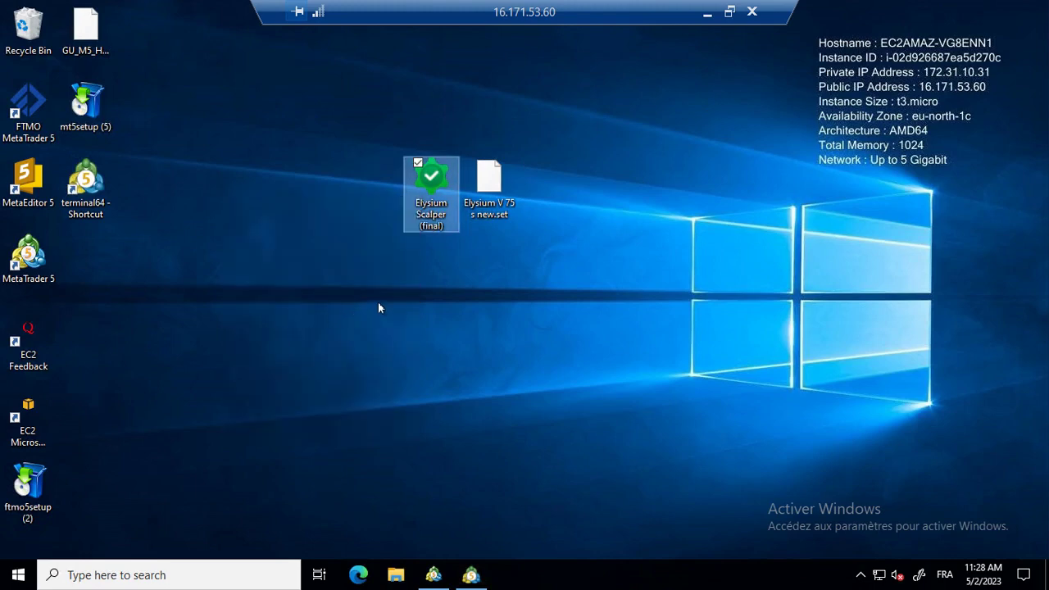
right_click(427, 217)
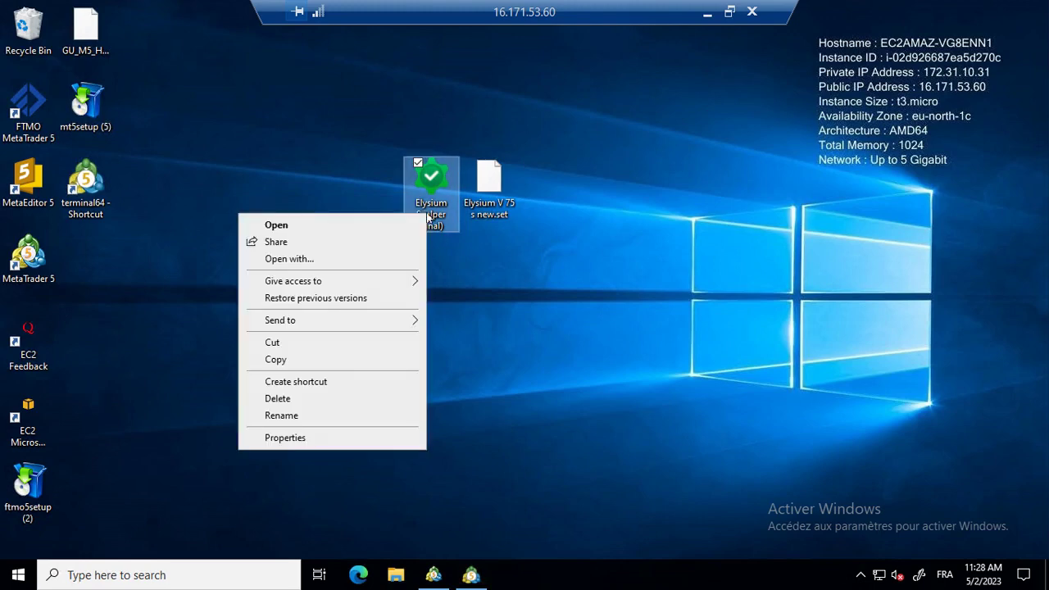
left_click(277, 362)
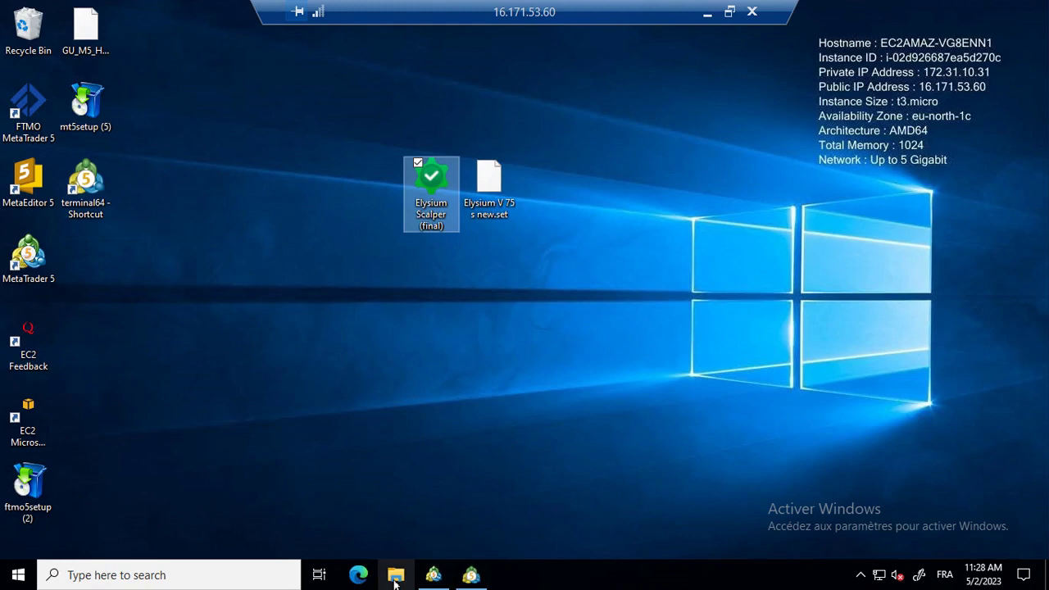
Step: Return to MetaTrader 5, open its data folder and go to the MQL5 > Experts folder
left_click(471, 575)
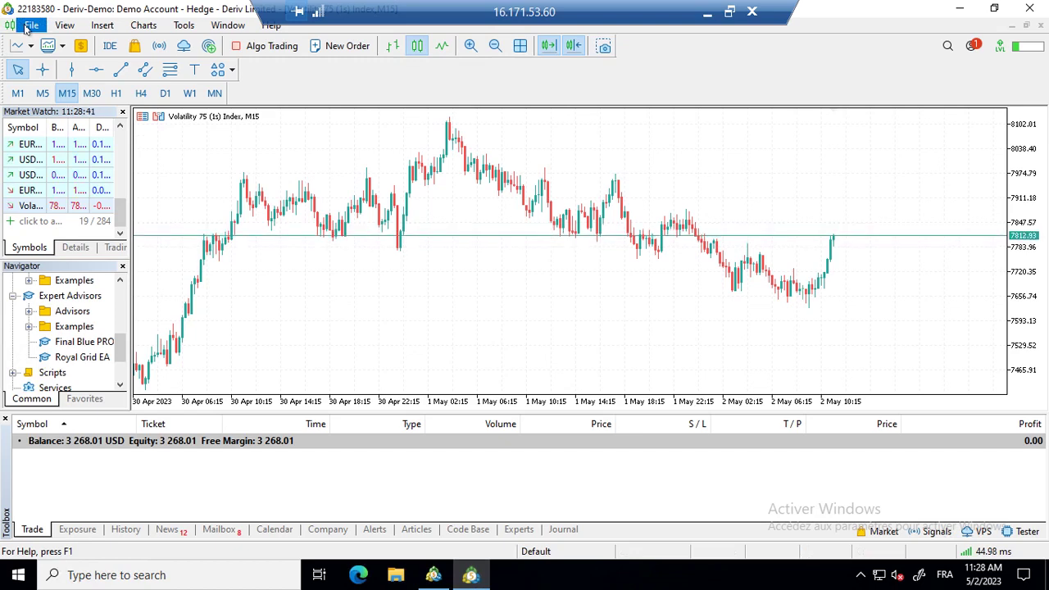
left_click(29, 27)
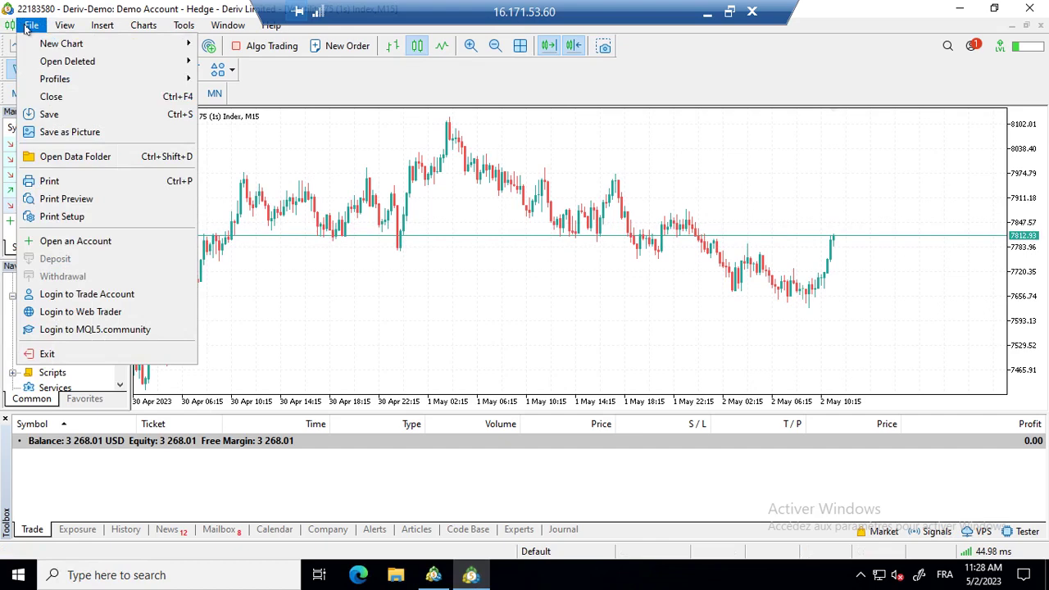
left_click(72, 158)
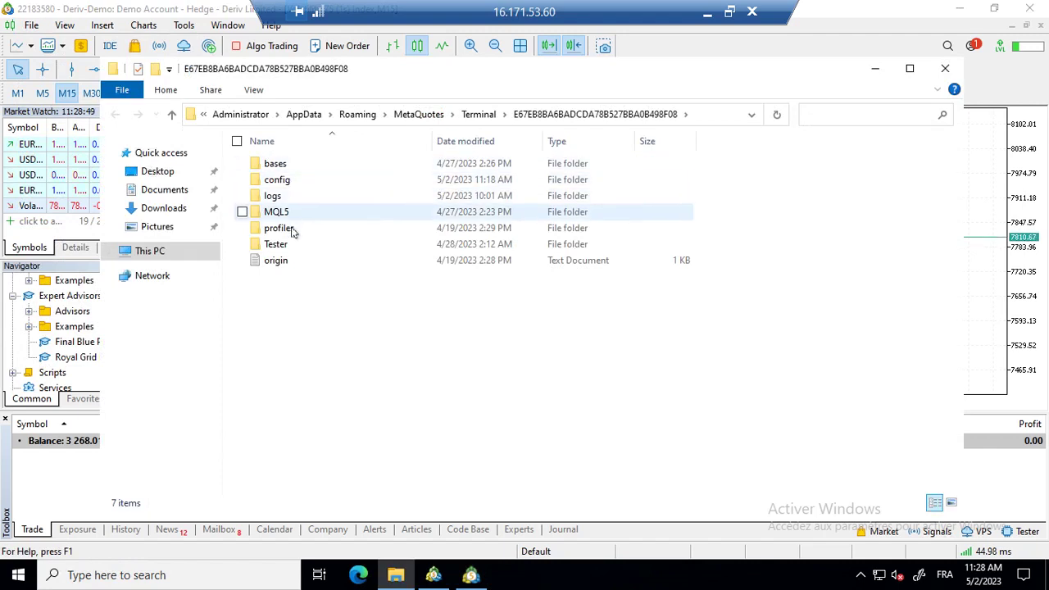
left_click_drag(292, 228, 292, 230)
left_click(300, 212)
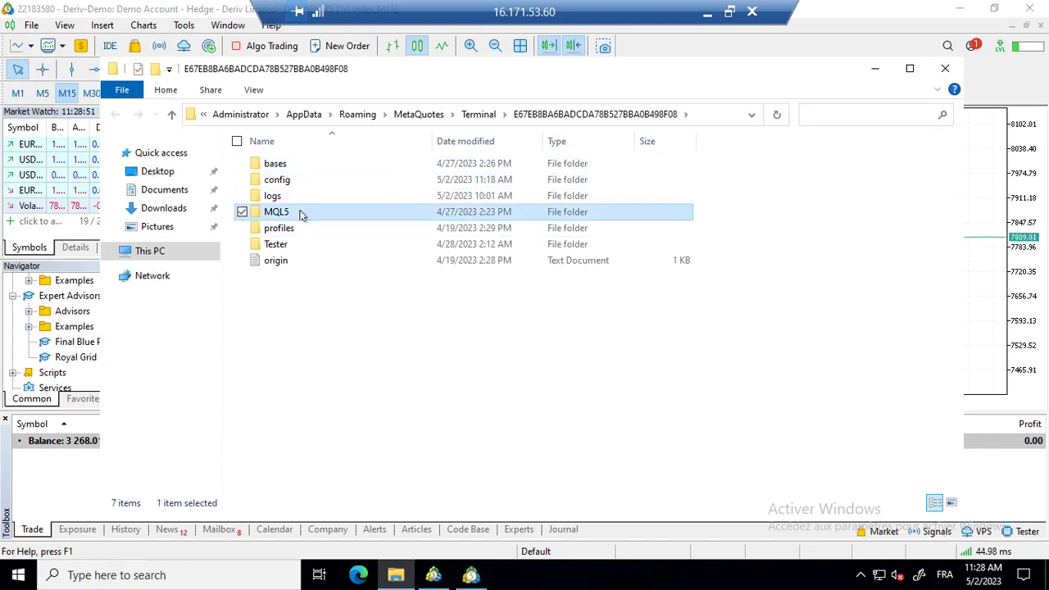
double_click(300, 212)
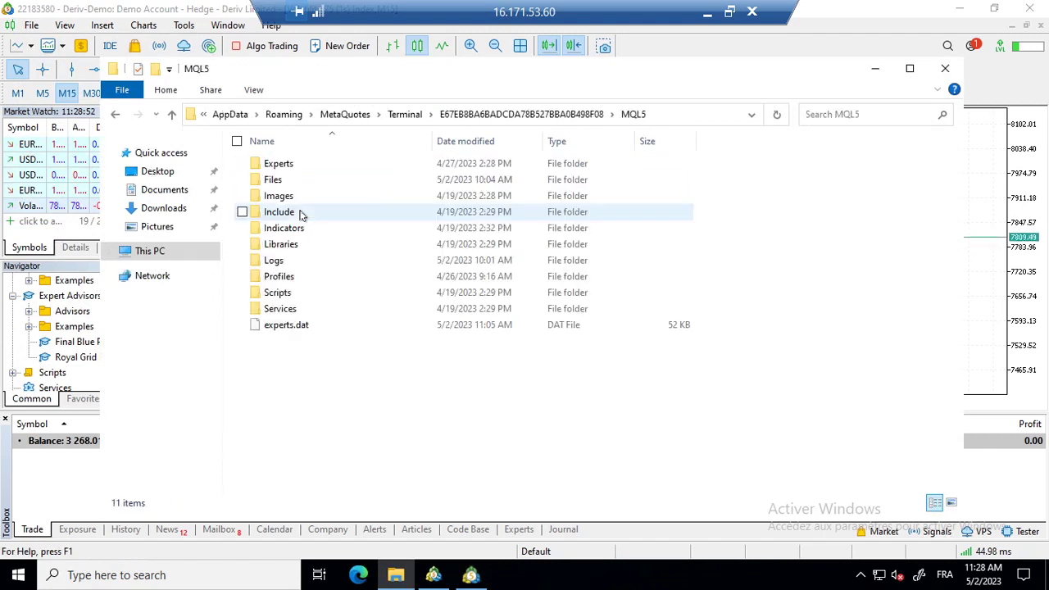
double_click(300, 165)
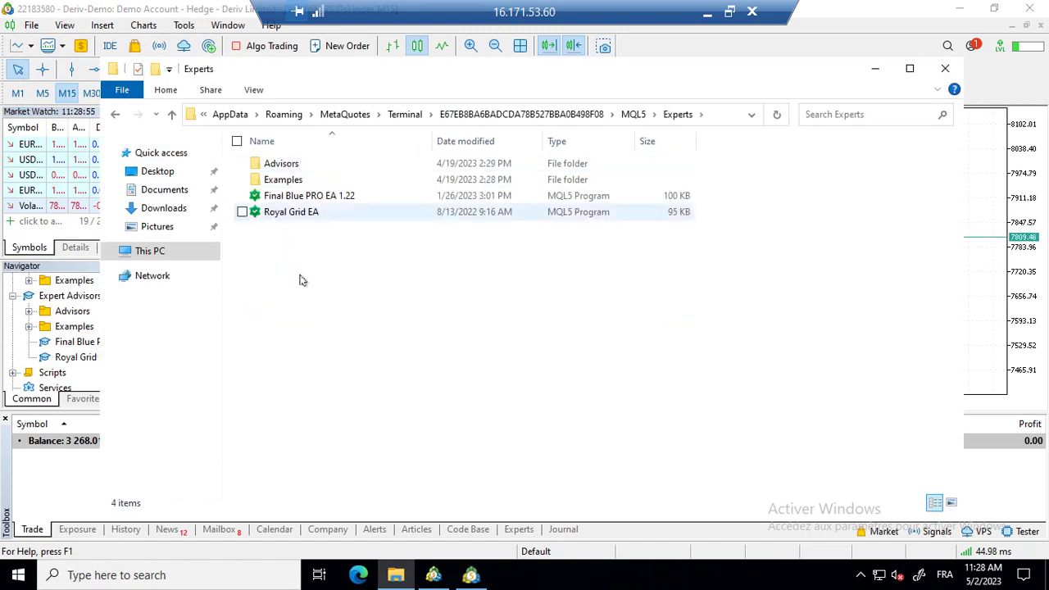
Step: Paste Elysium Scalper (final) into the Experts folder, refresh the folder and close its window
right_click(314, 251)
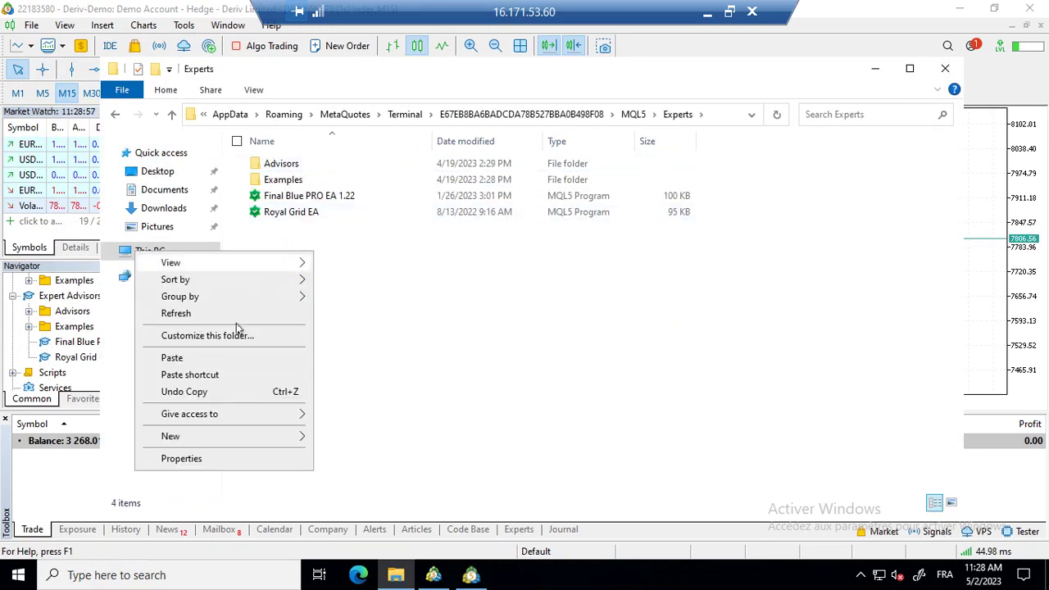
left_click(227, 358)
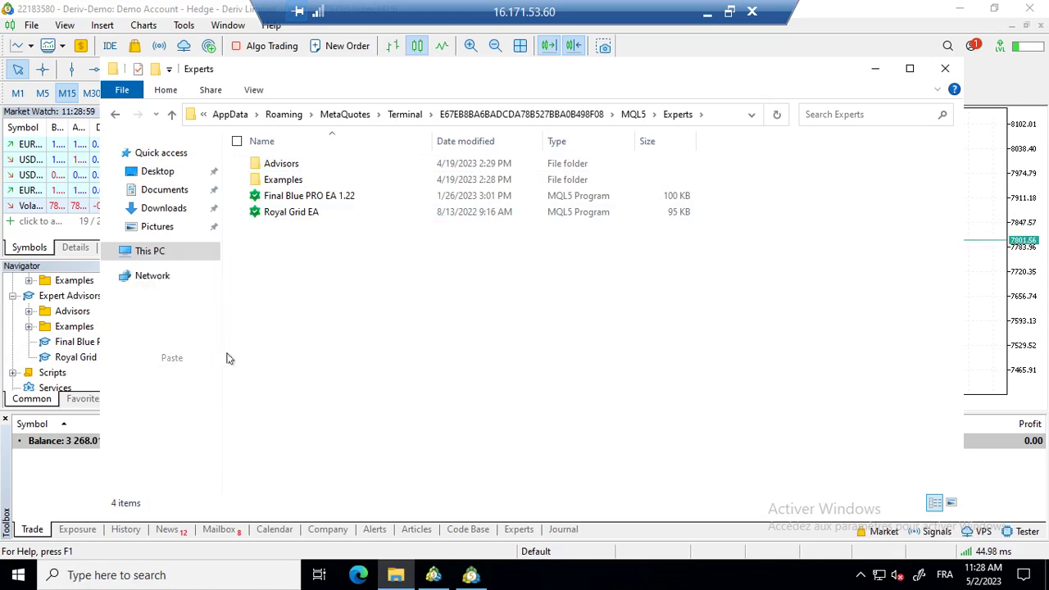
right_click(433, 250)
left_click(339, 307)
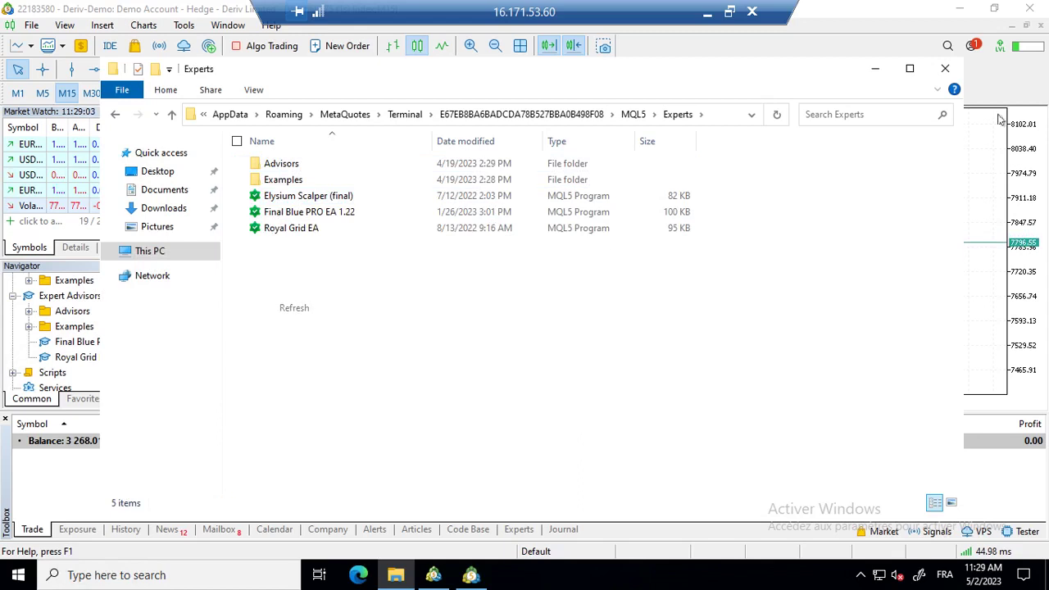
left_click(945, 69)
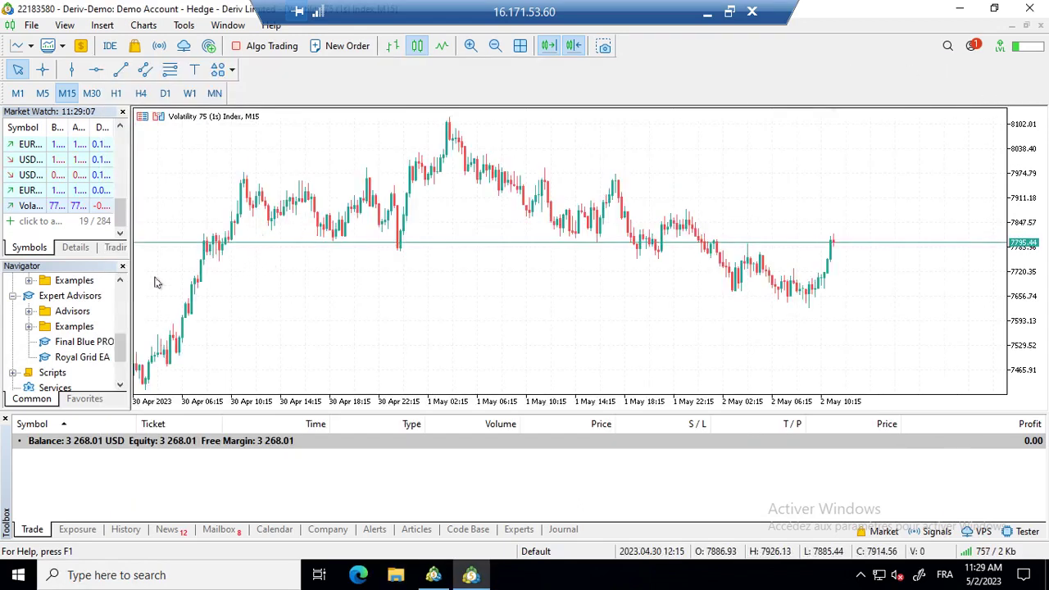
Step: Collapse the Indicators group in the Navigator and refresh the Expert Advisors list
left_click(121, 281)
left_click(124, 282)
left_click(123, 283)
left_click(124, 283)
left_click(124, 283)
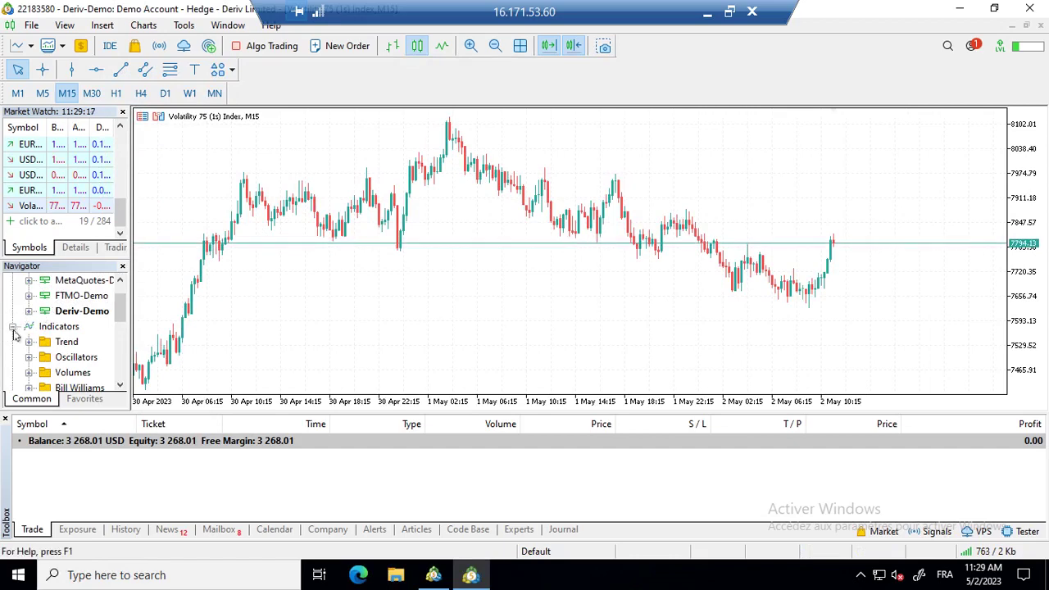
left_click(14, 328)
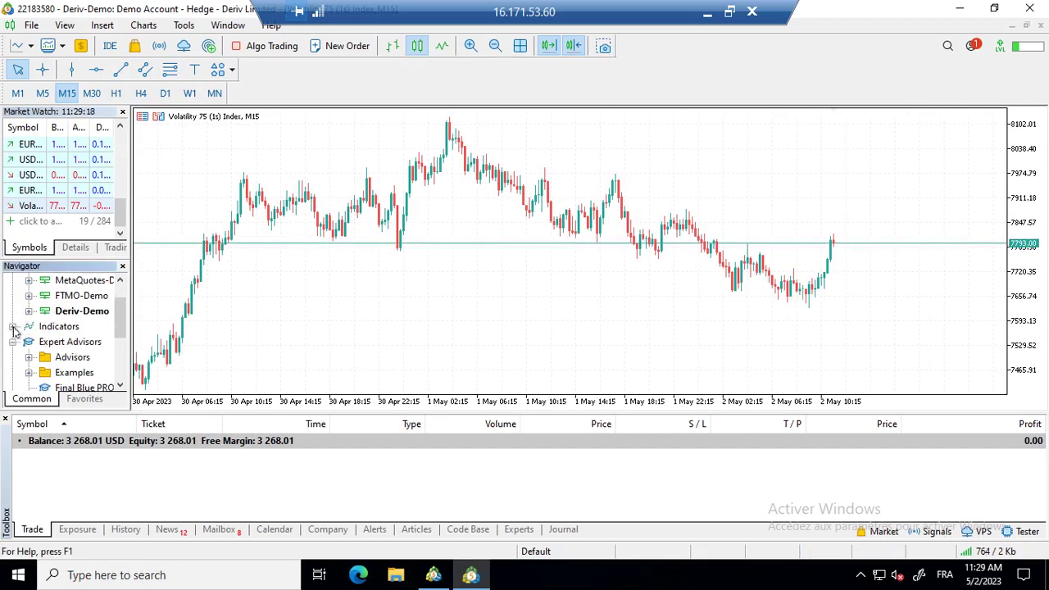
left_click(54, 344)
right_click(54, 345)
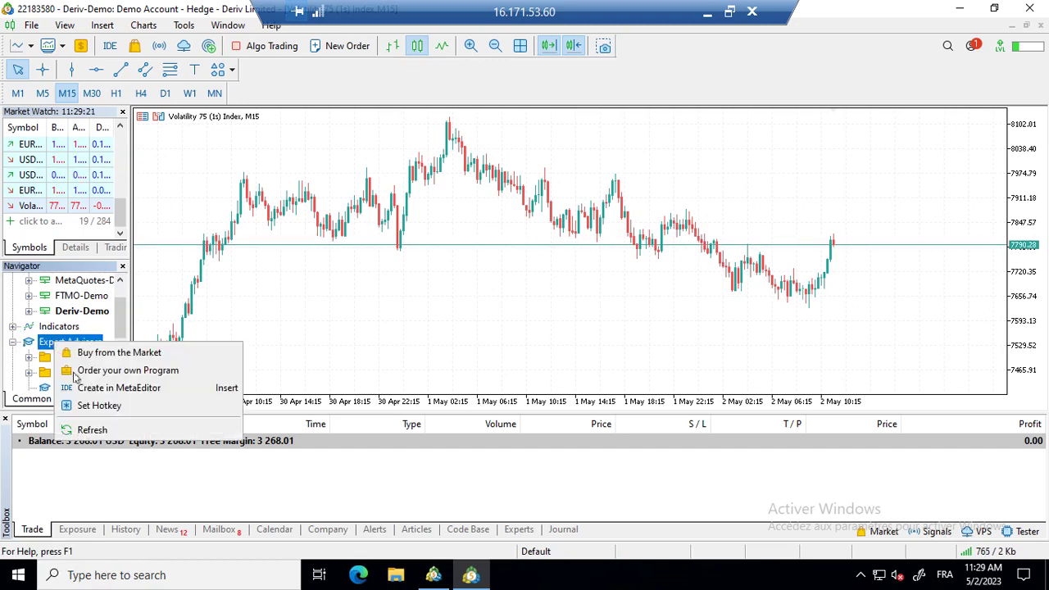
left_click(103, 430)
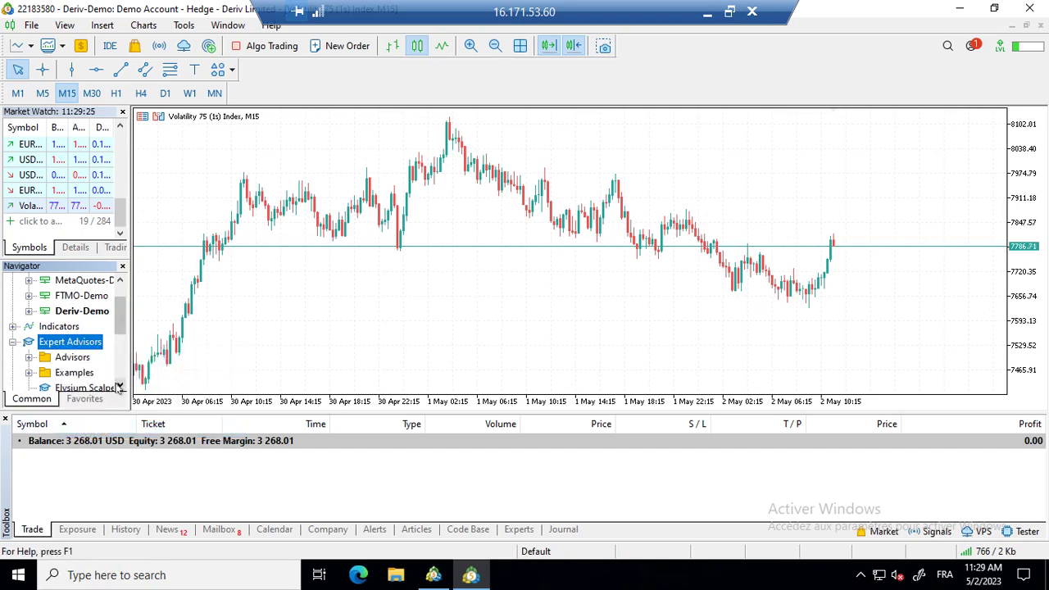
Step: Place the Elysium Scalper expert advisor on the Volatility 75 (1s) Index M15 chart and show its input parameters
left_click(119, 386)
left_click(119, 386)
left_click(119, 386)
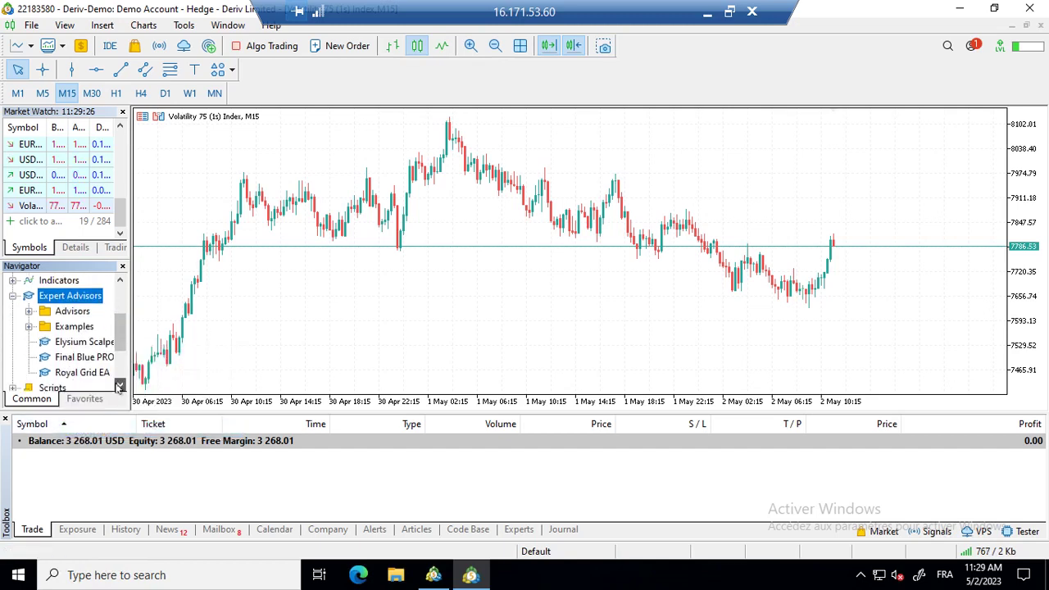
left_click(86, 343)
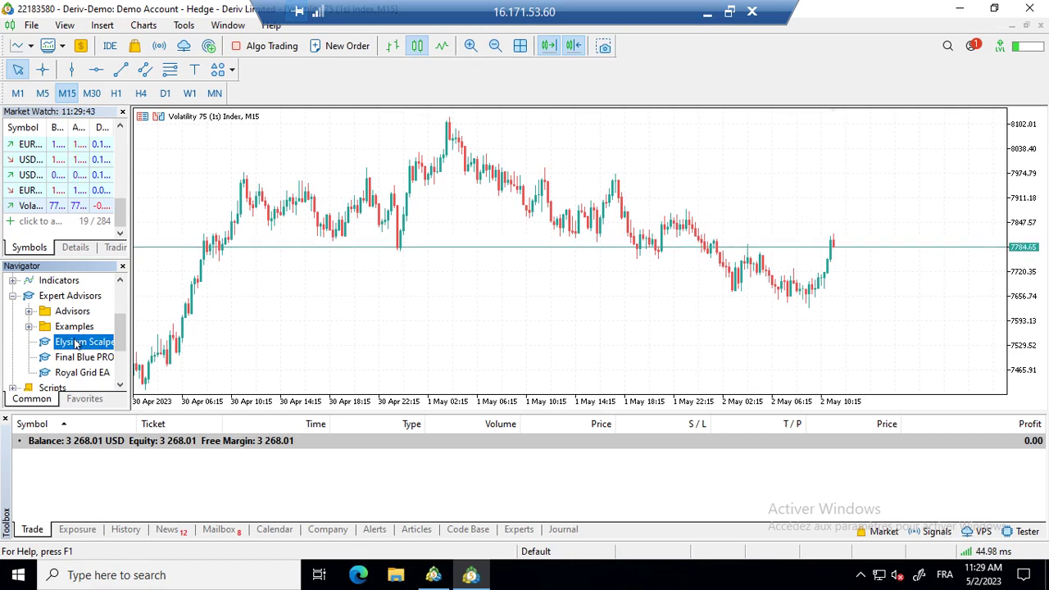
left_click_drag(79, 345, 316, 292)
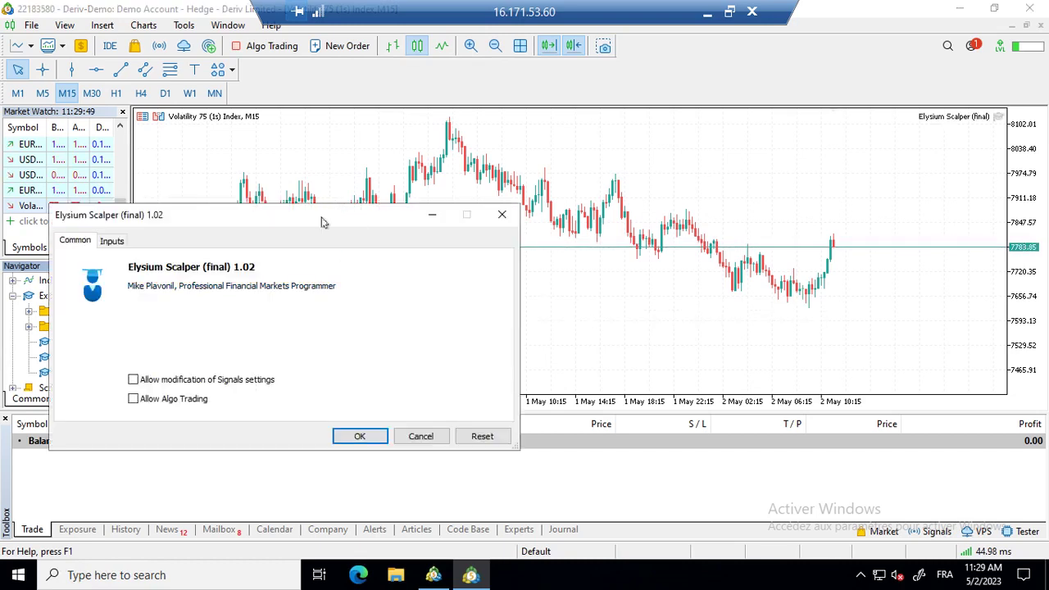
left_click_drag(344, 207, 434, 159)
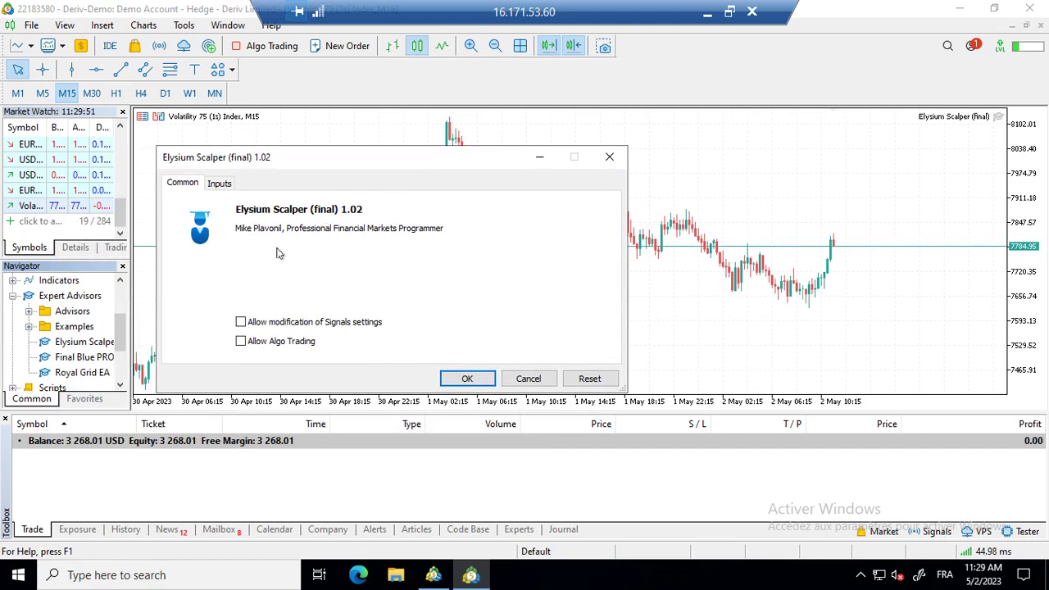
left_click(220, 185)
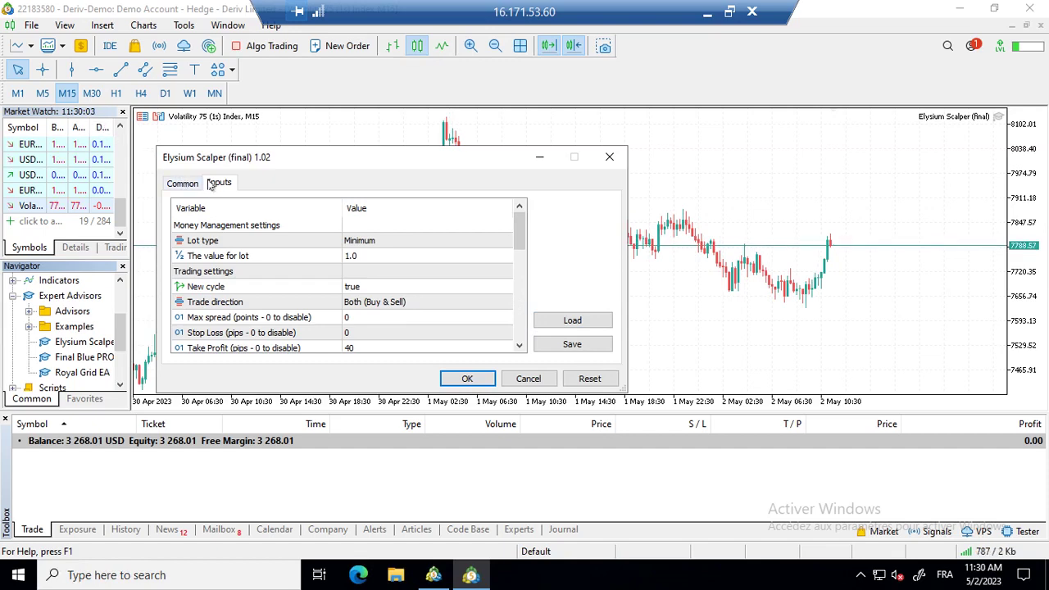
Step: Load the Elysium V 75 s new.set preset from the Desktop into the Elysium Scalper inputs and review the loaded parameters
left_click(574, 320)
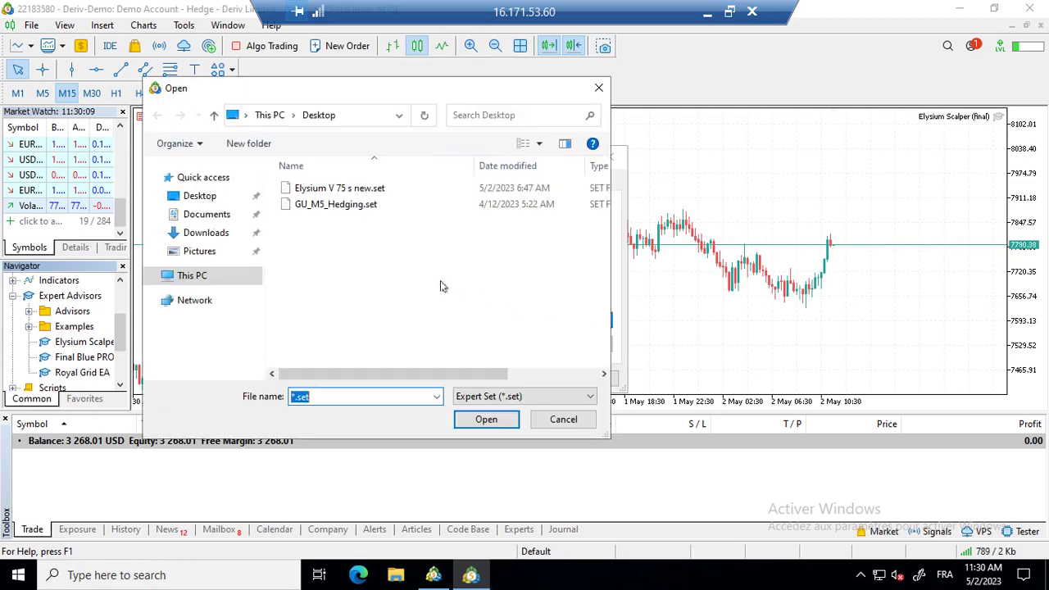
double_click(377, 189)
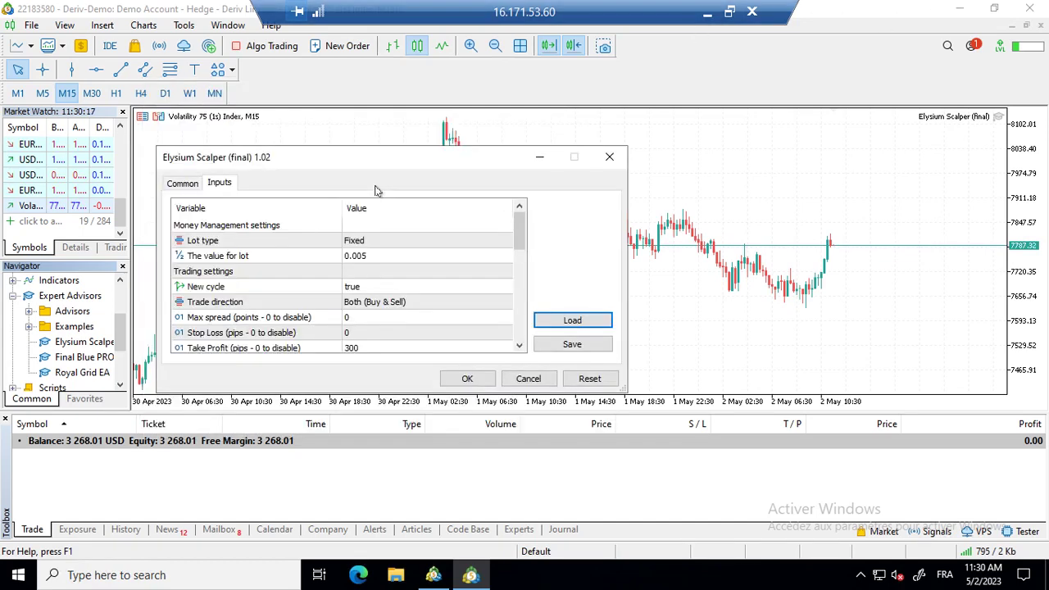
left_click(574, 321)
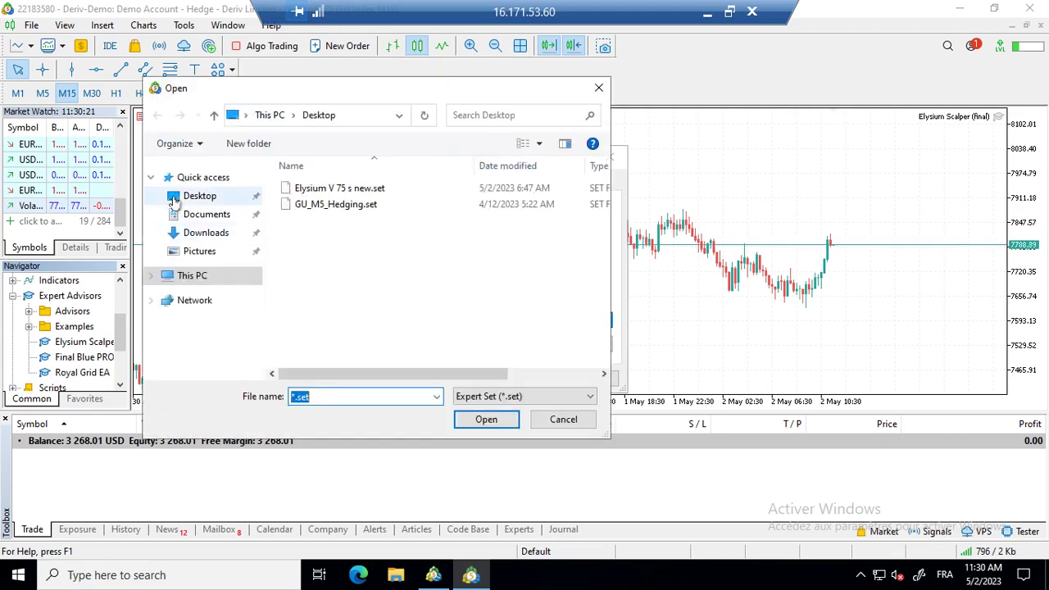
left_click(191, 204)
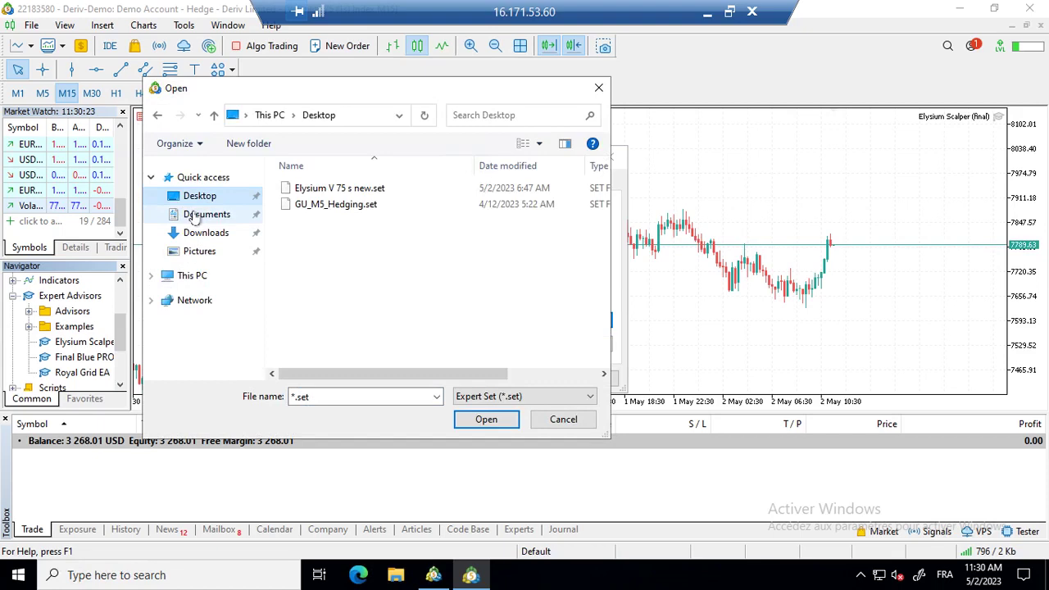
left_click(195, 215)
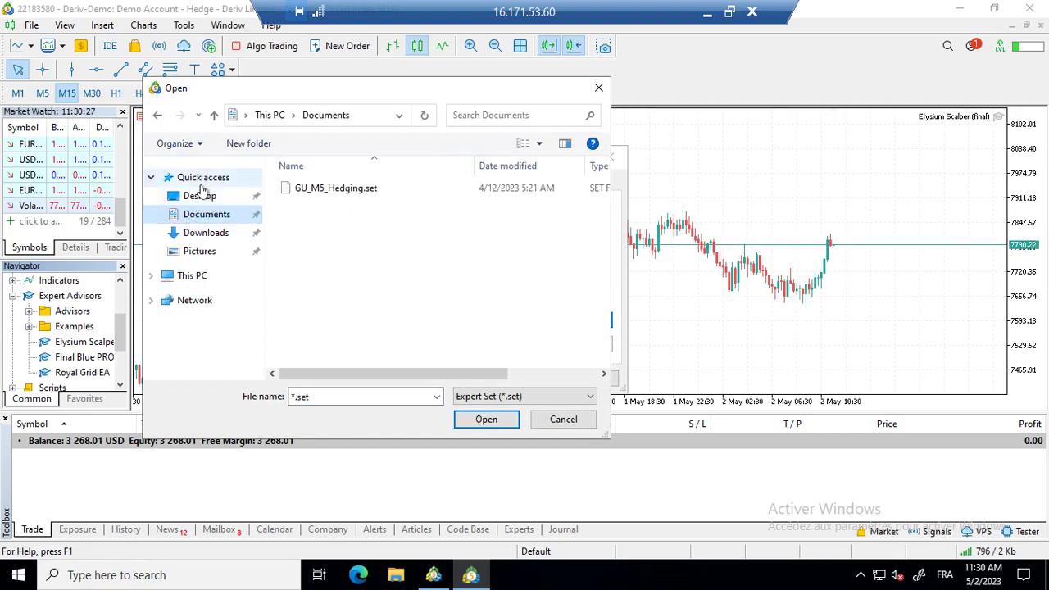
left_click(201, 198)
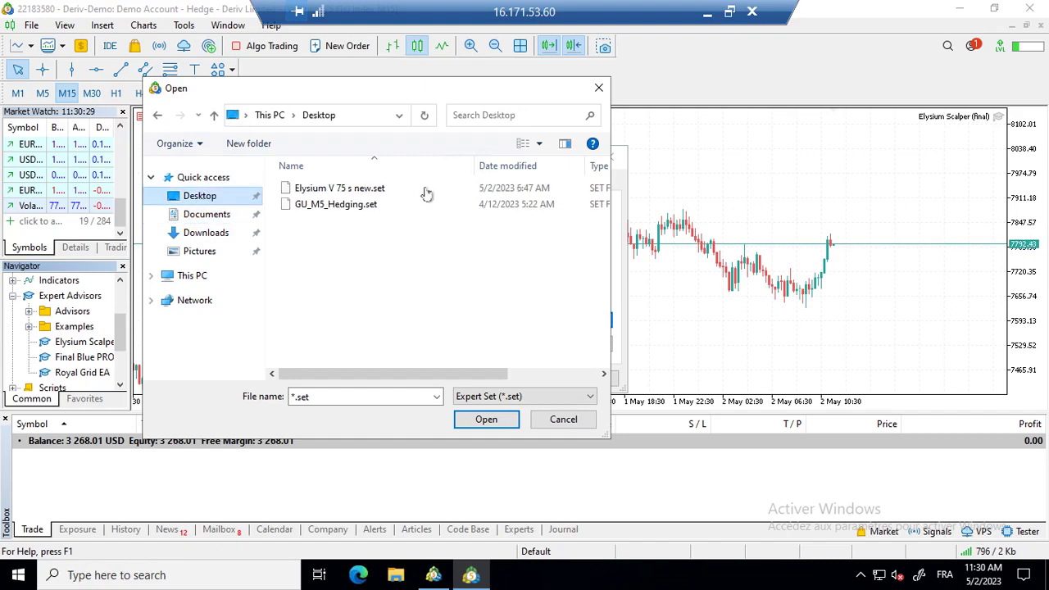
left_click(364, 191)
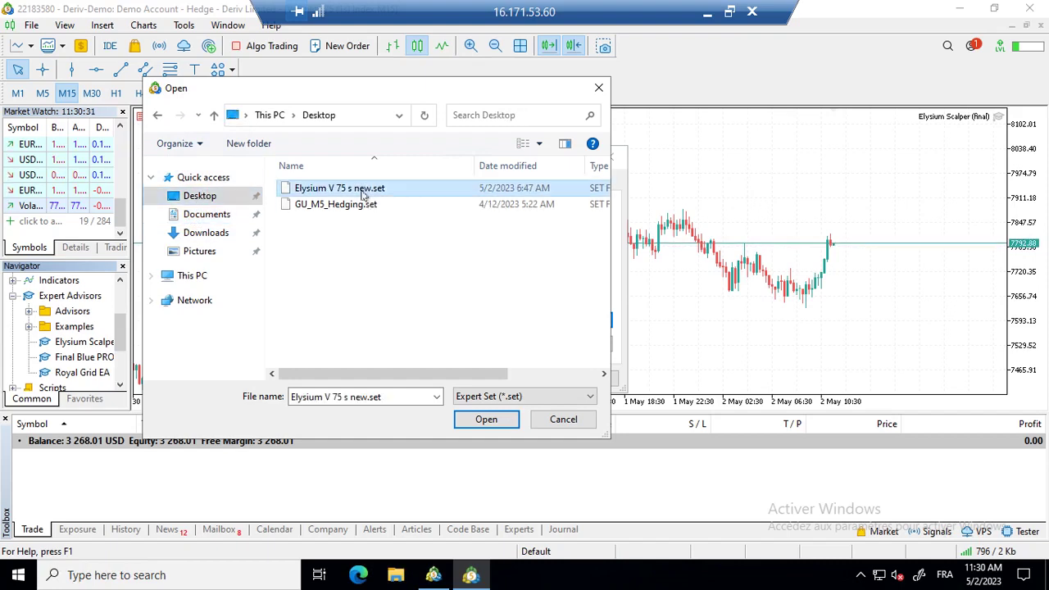
double_click(364, 191)
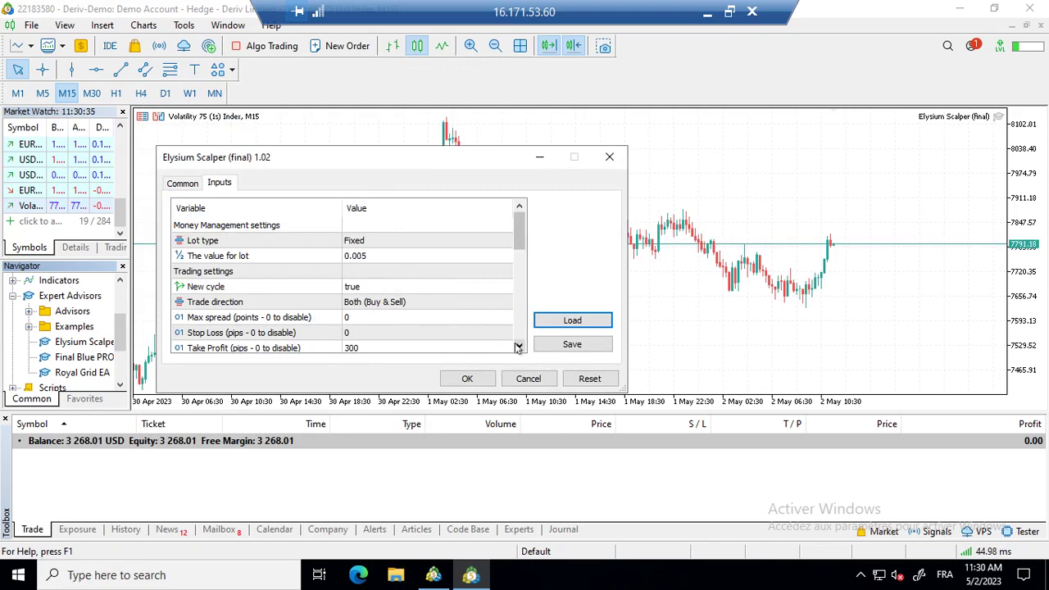
left_click_drag(518, 347, 518, 348)
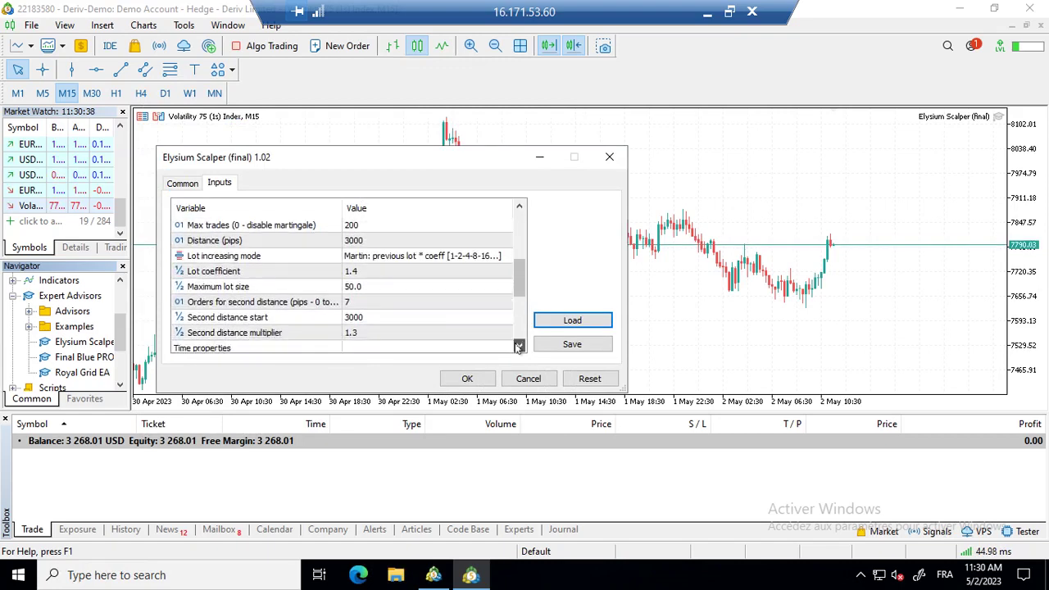
Step: Allow algo trading for the Elysium Scalper, confirm its settings and turn on Algo Trading for the terminal
left_click(185, 184)
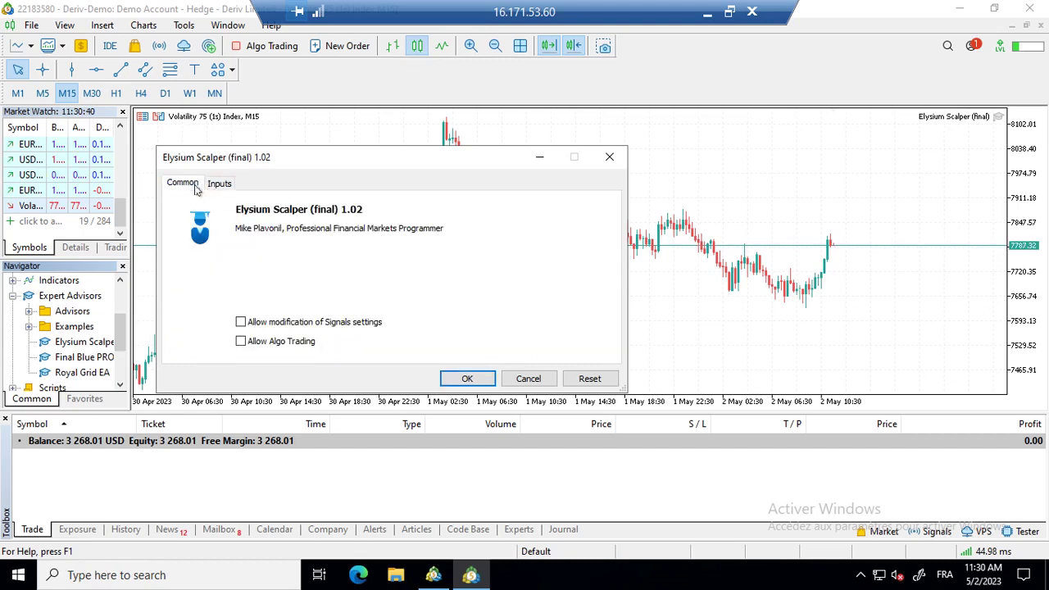
left_click(254, 343)
left_click(467, 379)
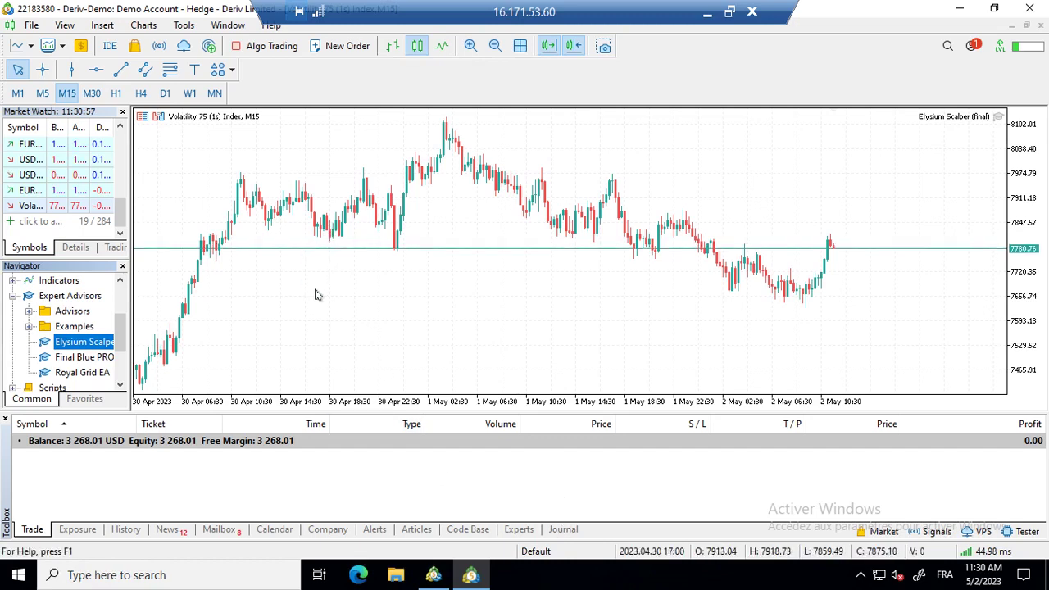
left_click(260, 48)
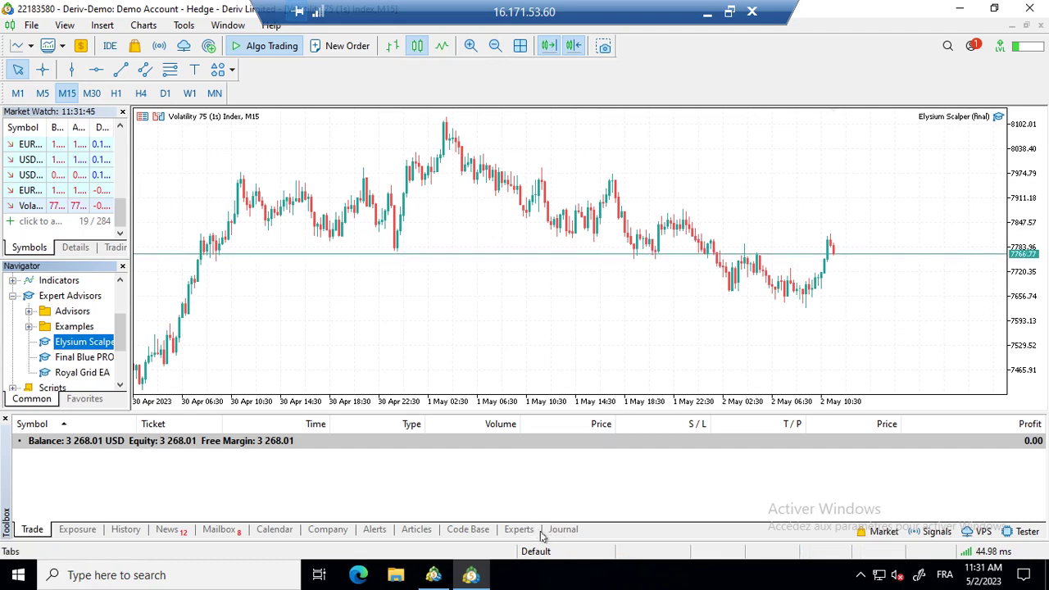
Step: Check the Journal and Experts logs for messages about the expert advisor and return to the Trade view
left_click(566, 531)
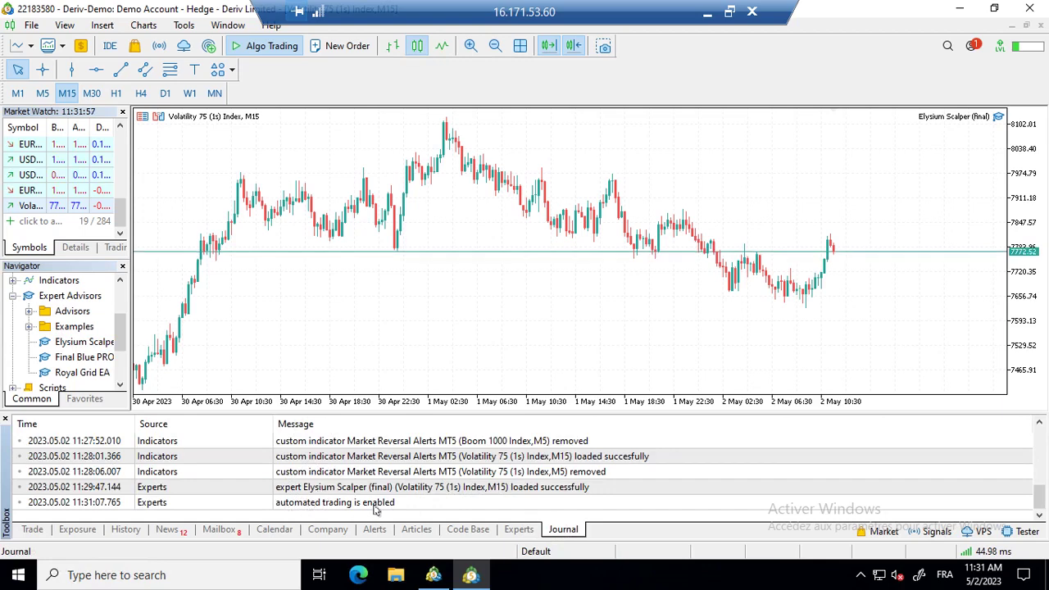
left_click(518, 529)
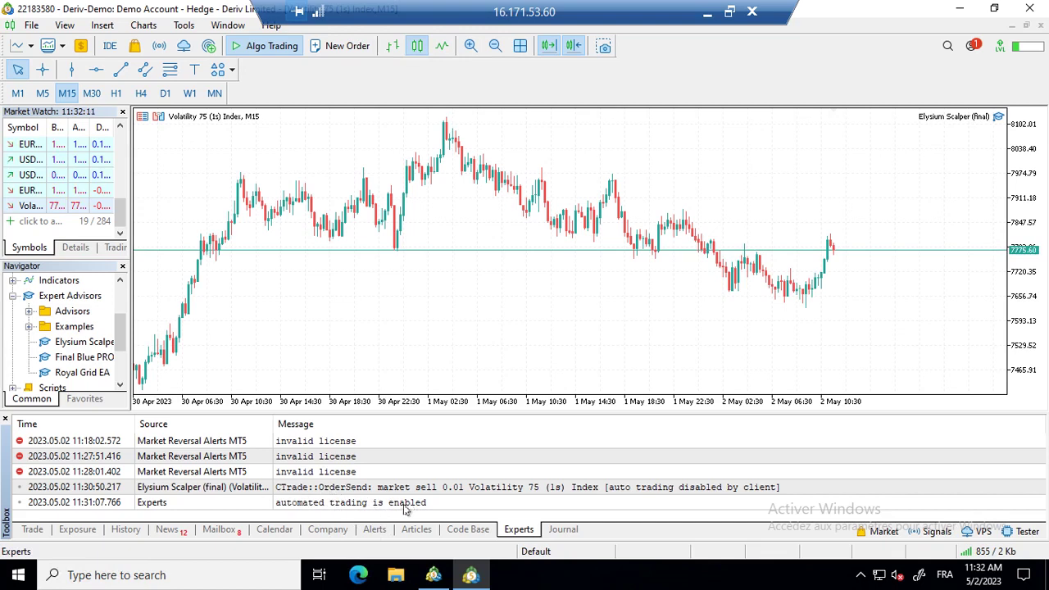
left_click(559, 530)
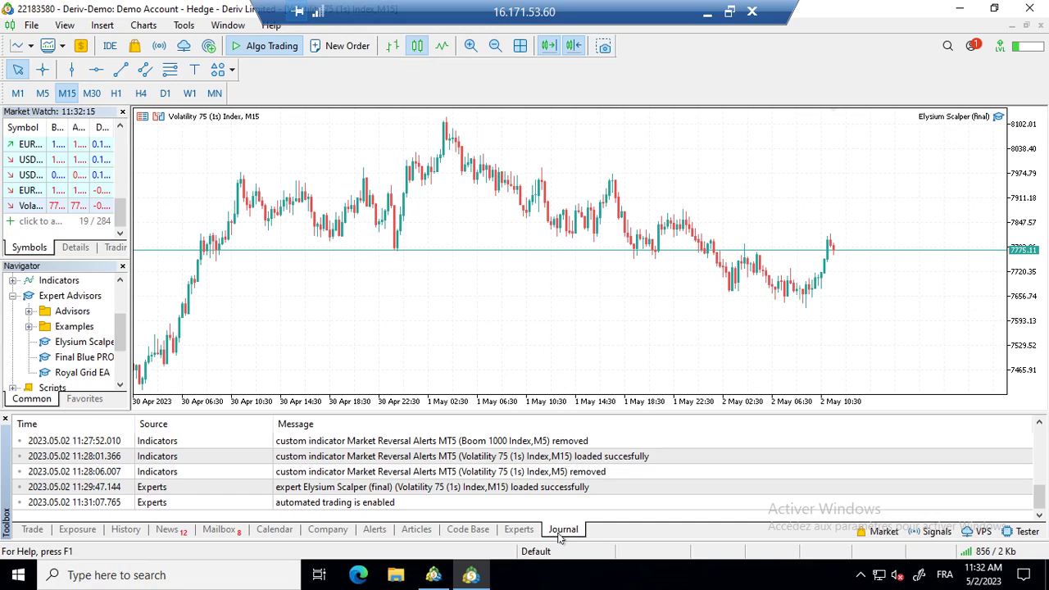
left_click(34, 530)
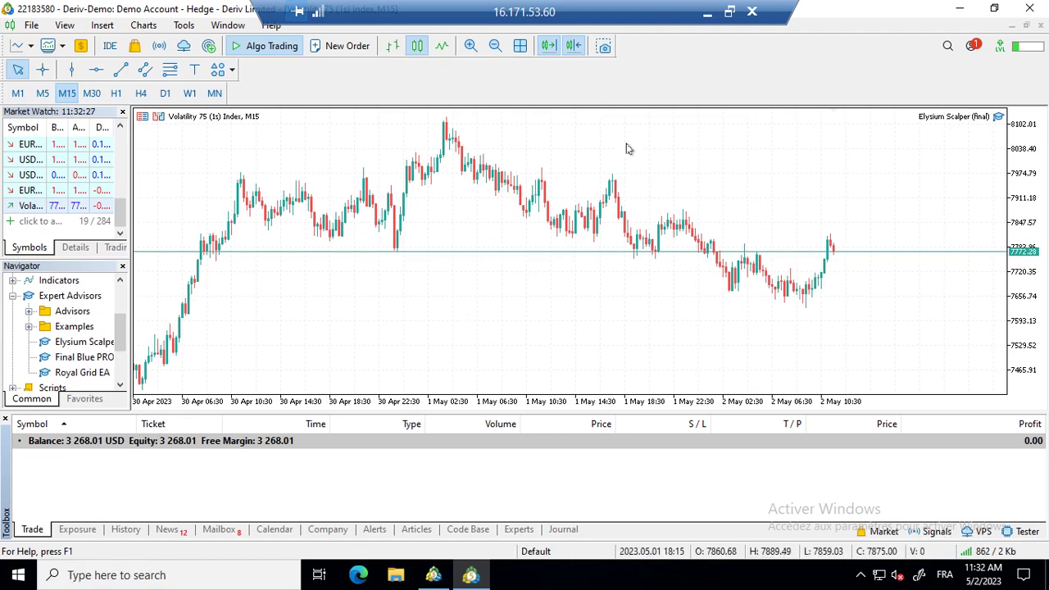
Step: Minimise the remote session, switch to the local MetaTrader 5 and expand its toolbox on the Trade view with a slightly reduced height
left_click(708, 18)
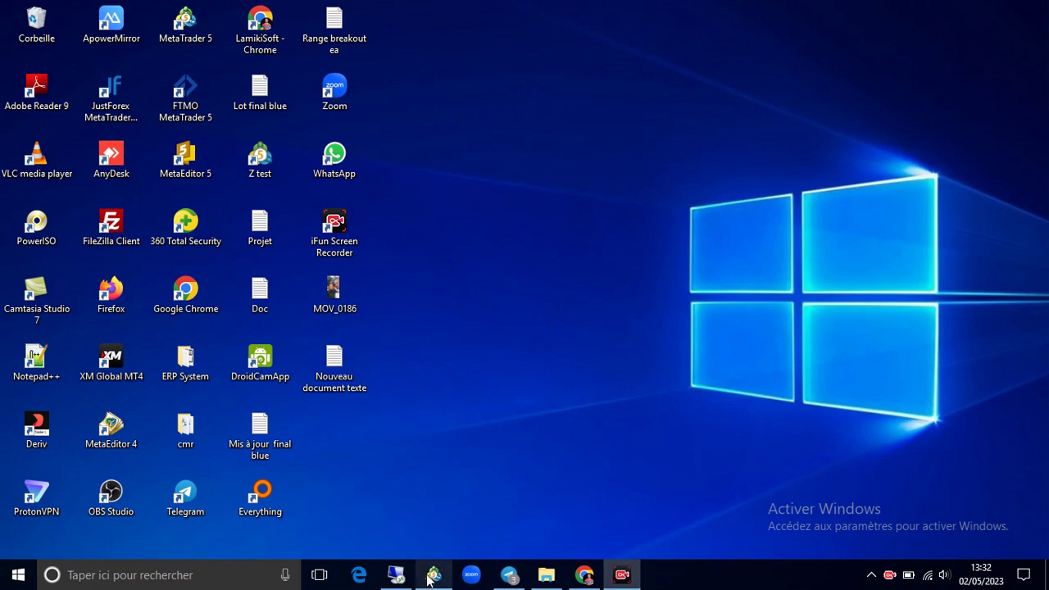
key("alt+Tab")
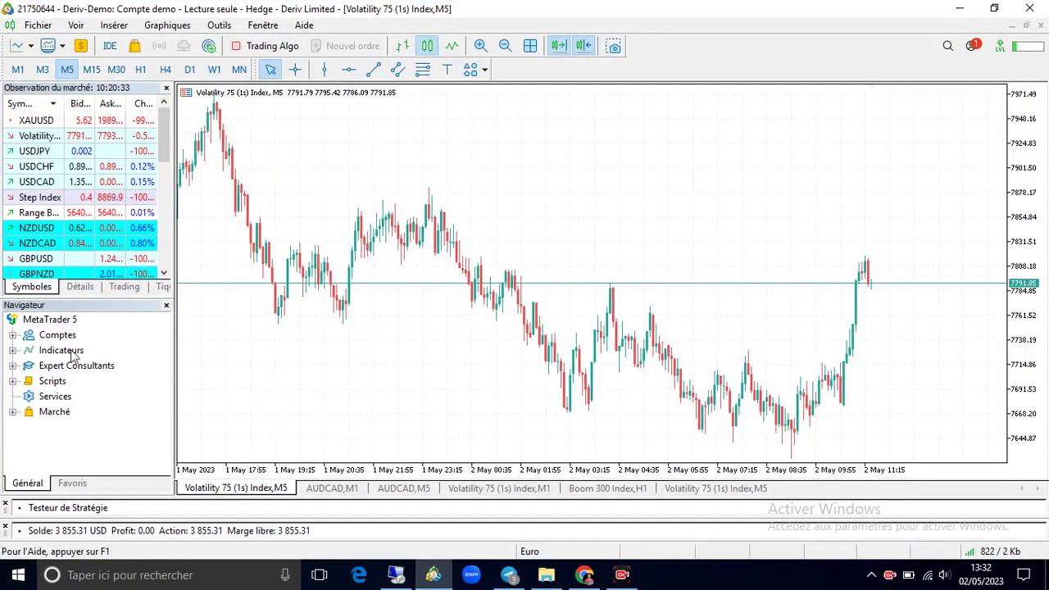
left_click(4, 537)
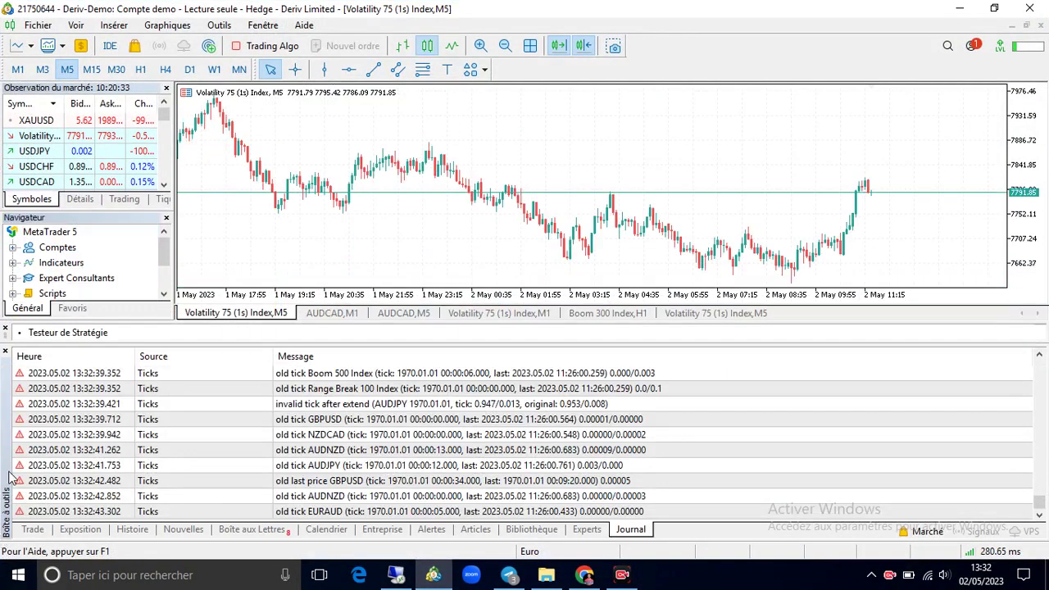
left_click(32, 529)
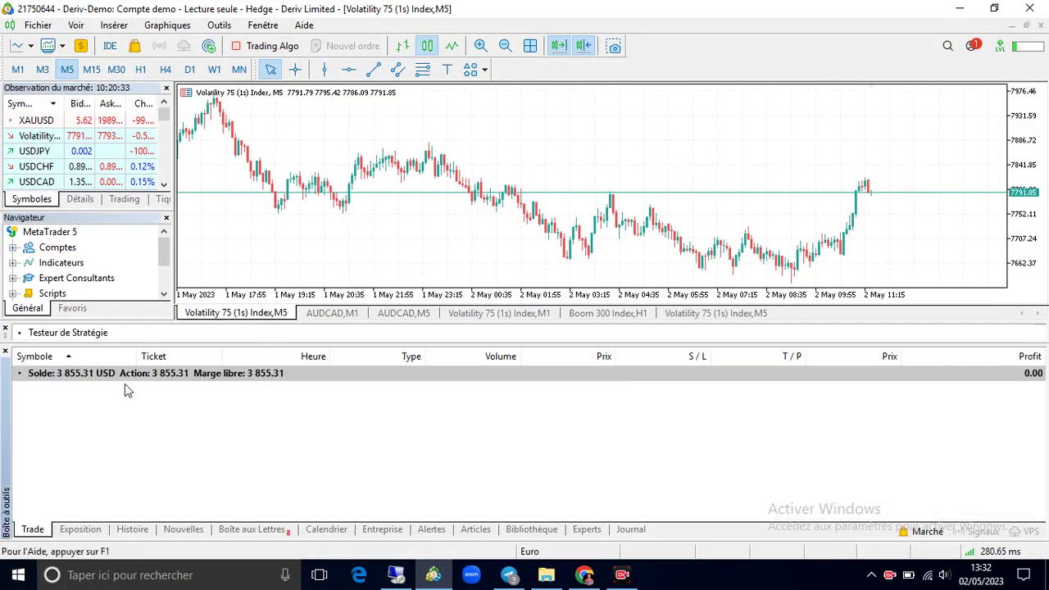
left_click_drag(174, 342, 174, 372)
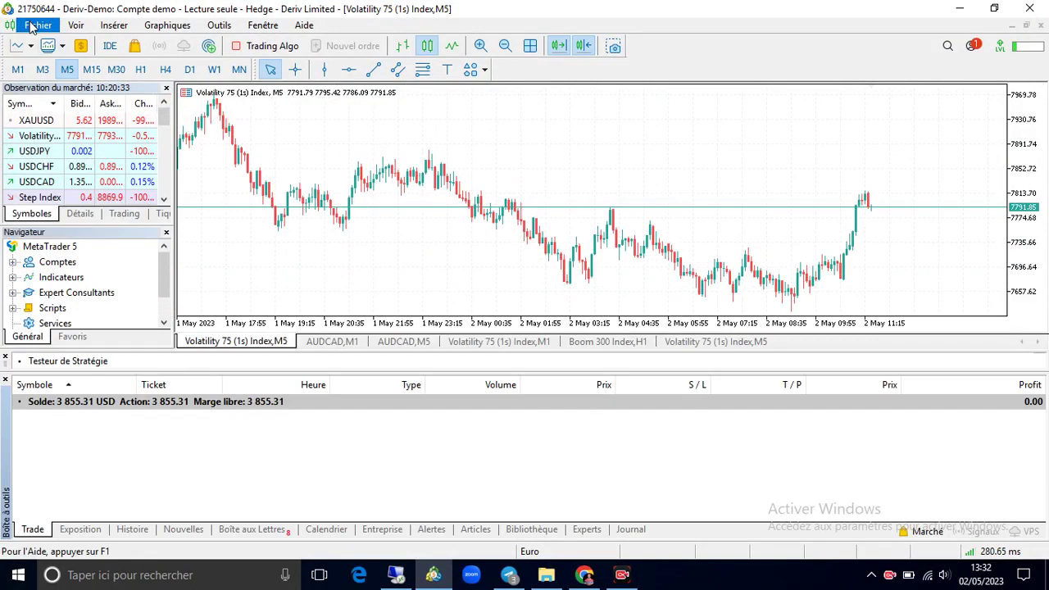
Step: Show the folder containing Elysium V 75 s new.set from the recent files in File Explorer, and minimise the window
left_click(546, 575)
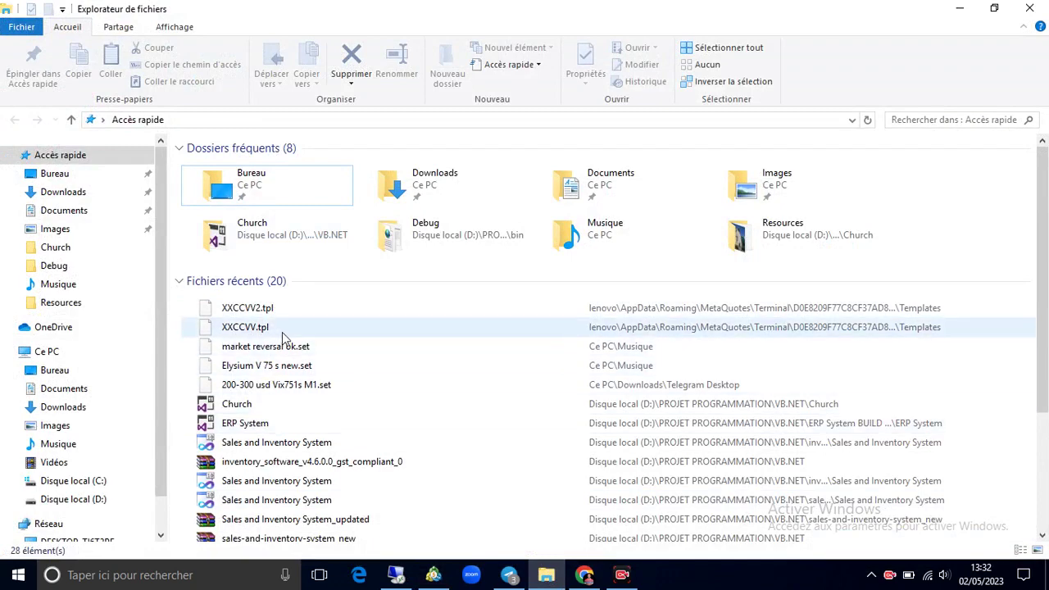
right_click(300, 370)
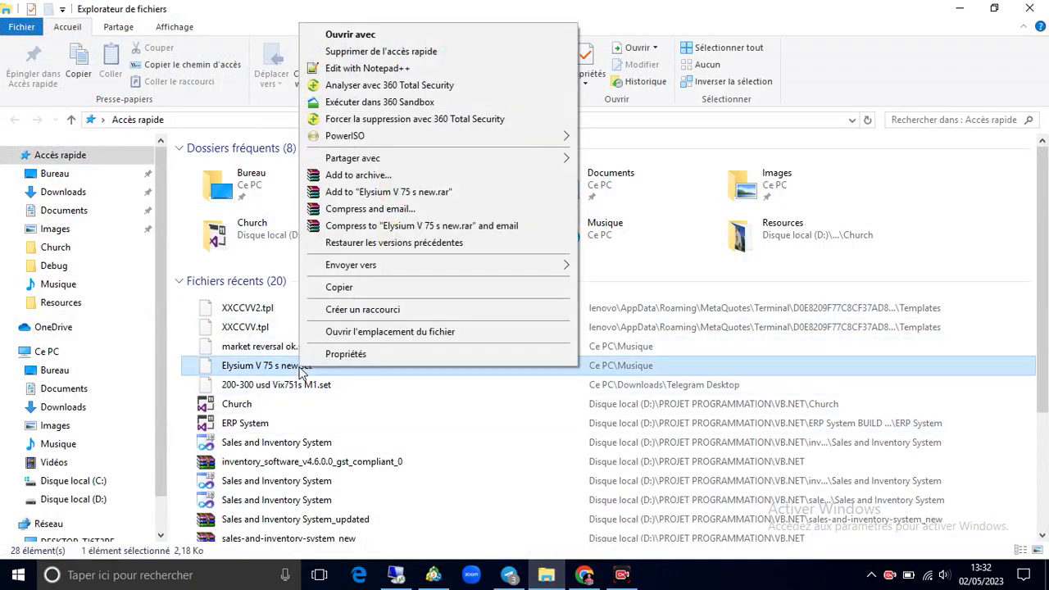
left_click(385, 332)
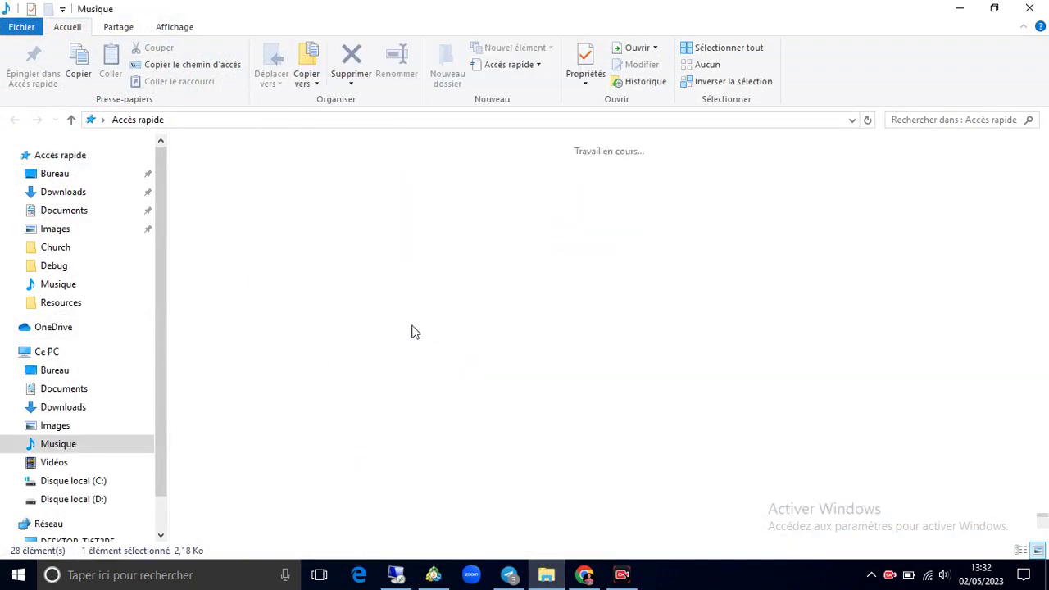
left_click(967, 7)
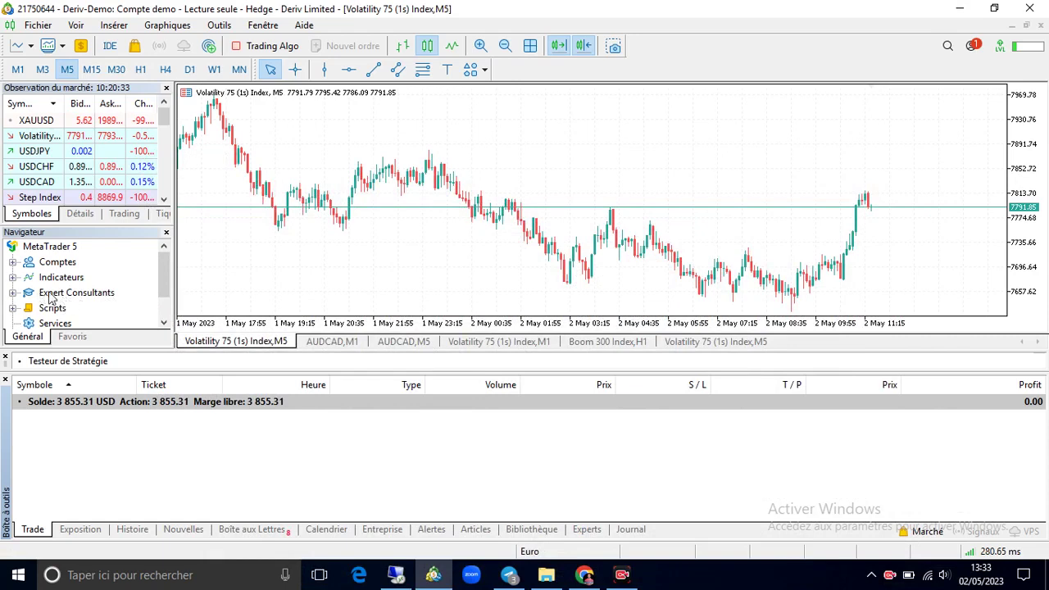
Step: Open the local MetaTrader 5 data folder, go to MQL5 > Experts and look through the expert advisor files
left_click(37, 294)
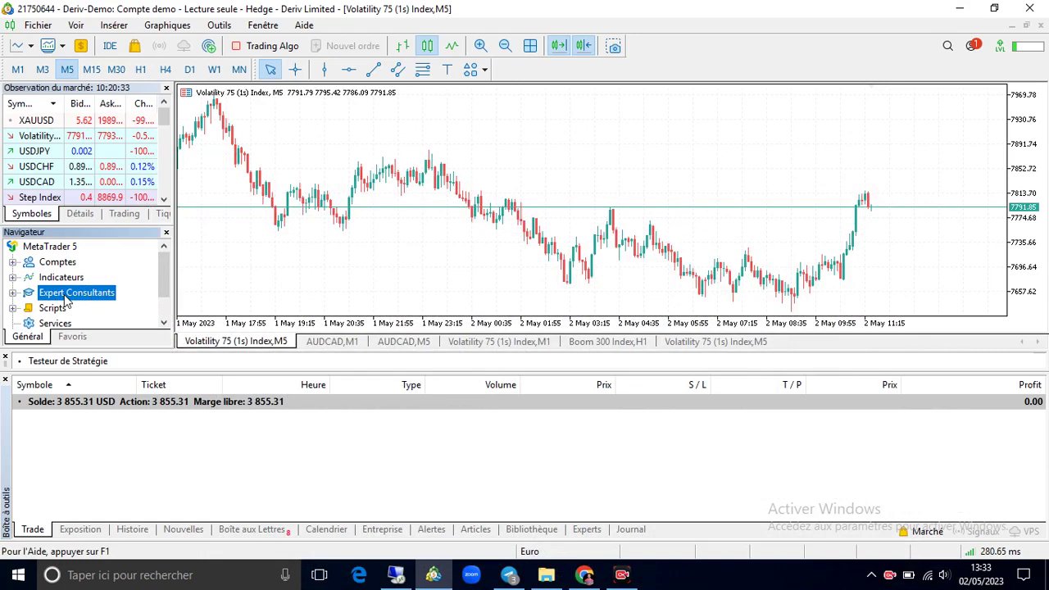
left_click(33, 25)
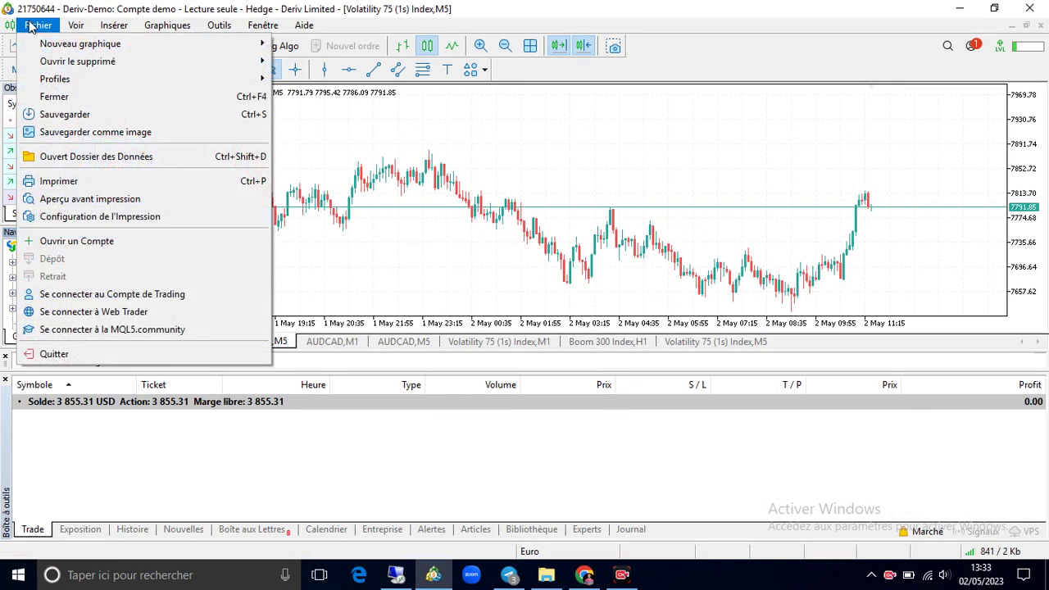
left_click(98, 160)
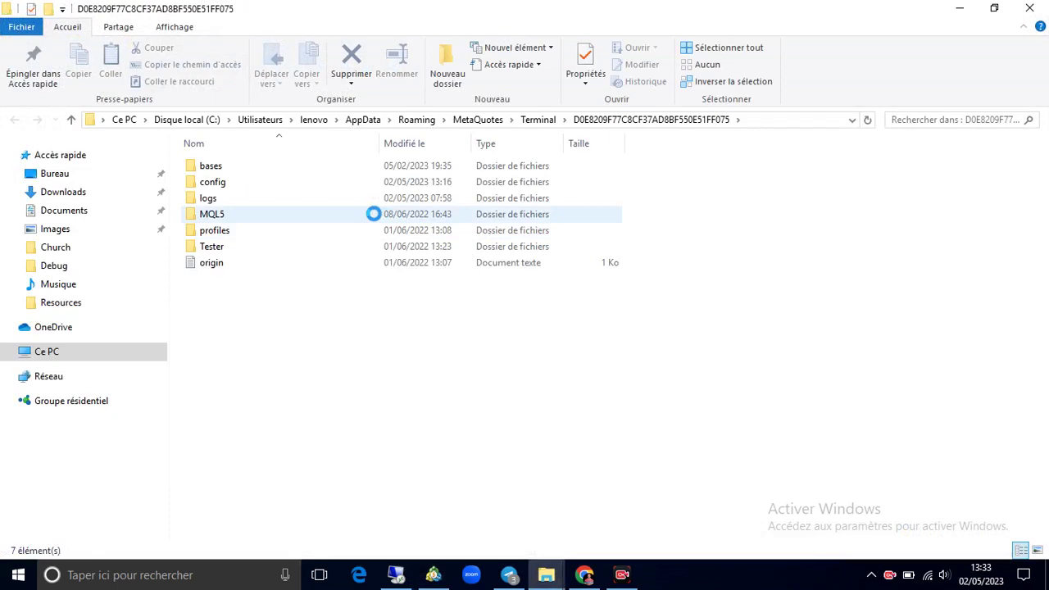
left_click(327, 214)
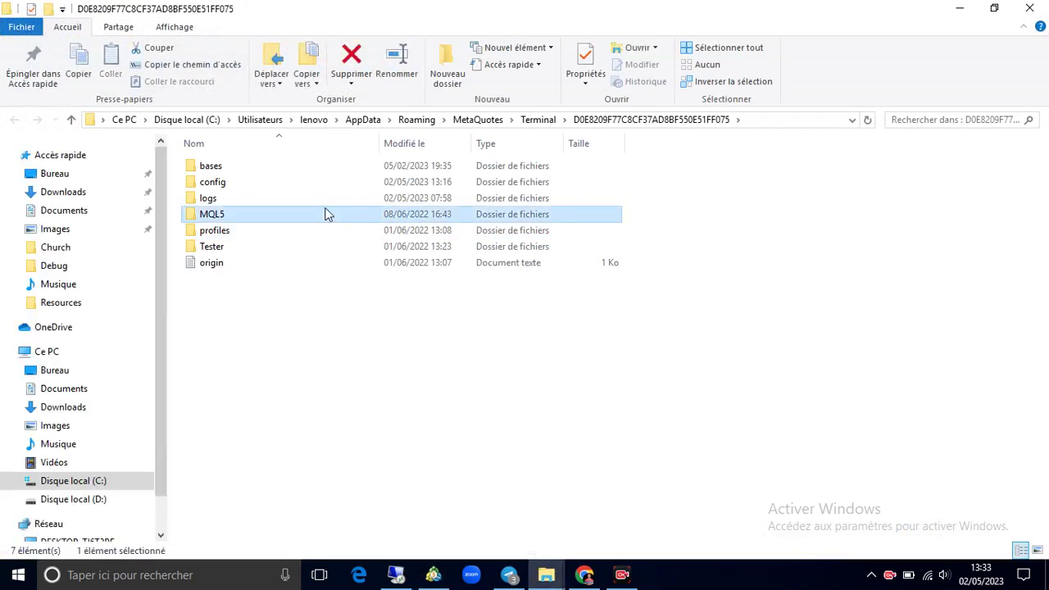
double_click(324, 214)
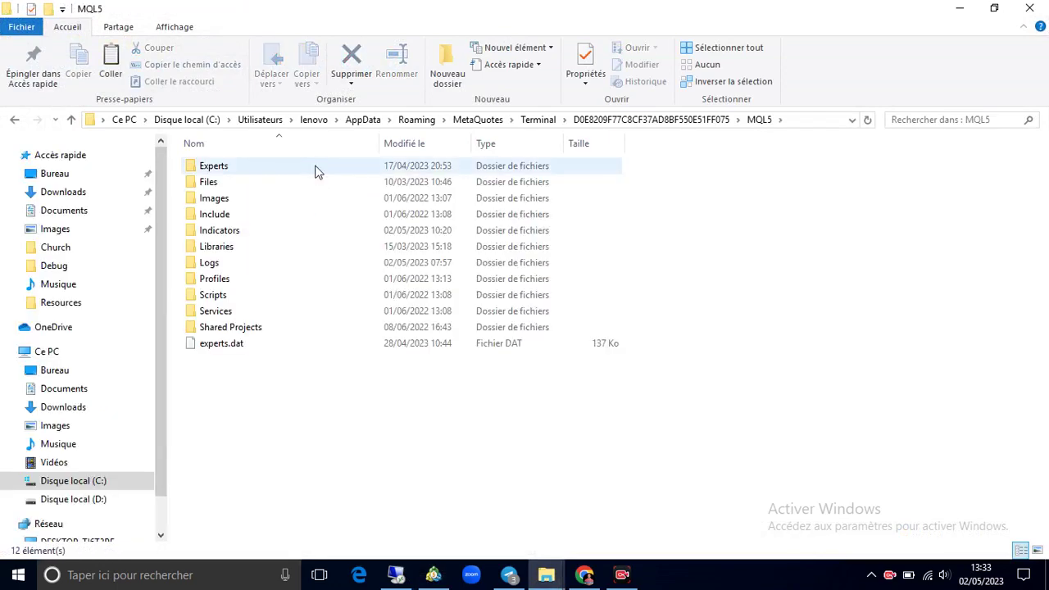
double_click(318, 167)
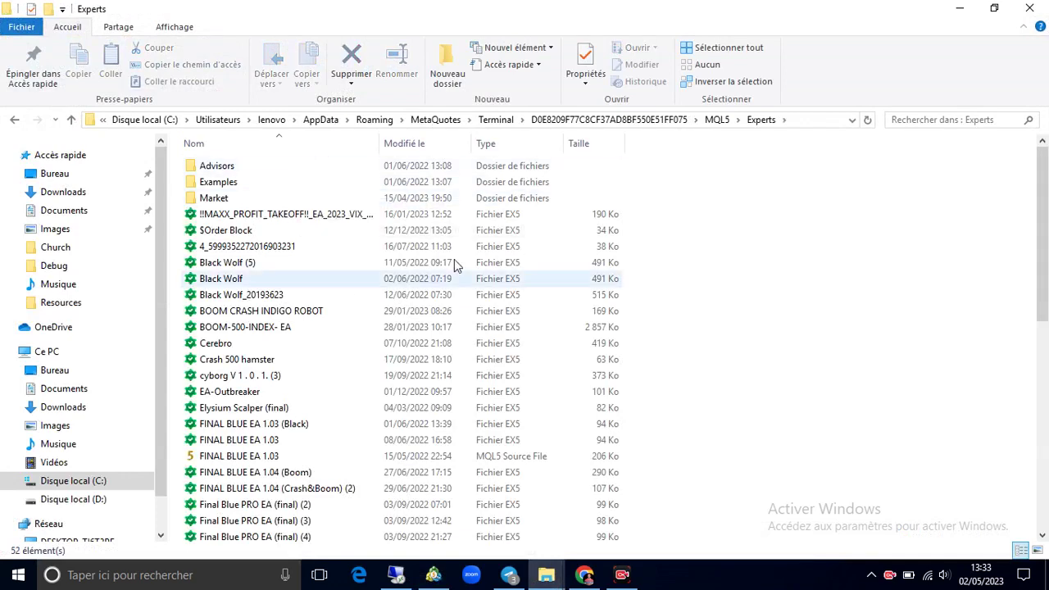
scroll(730, 325, "down", 9)
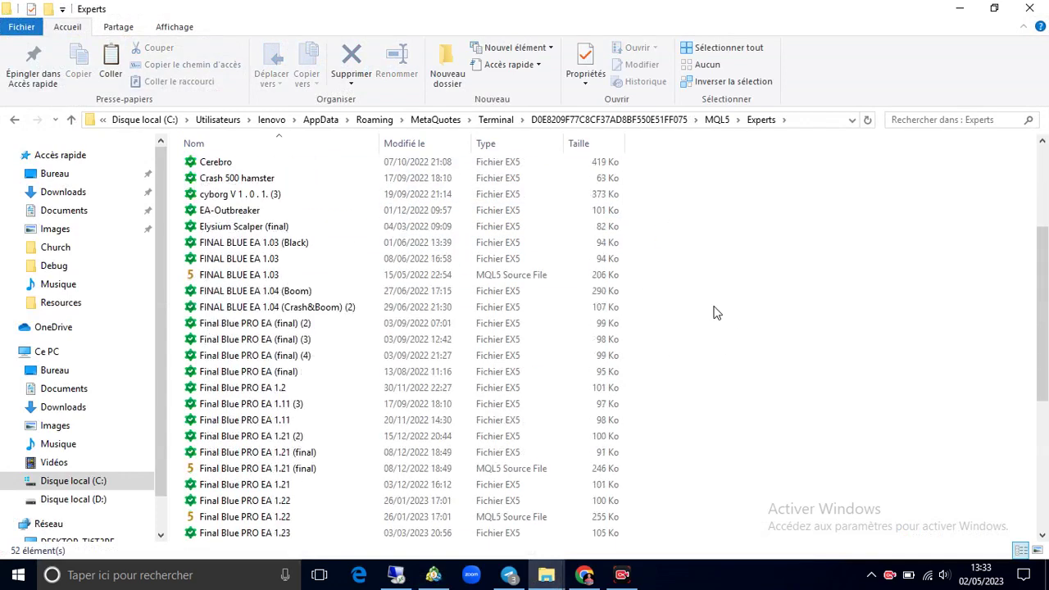
scroll(732, 295, "up", 2)
scroll(725, 285, "up", 7)
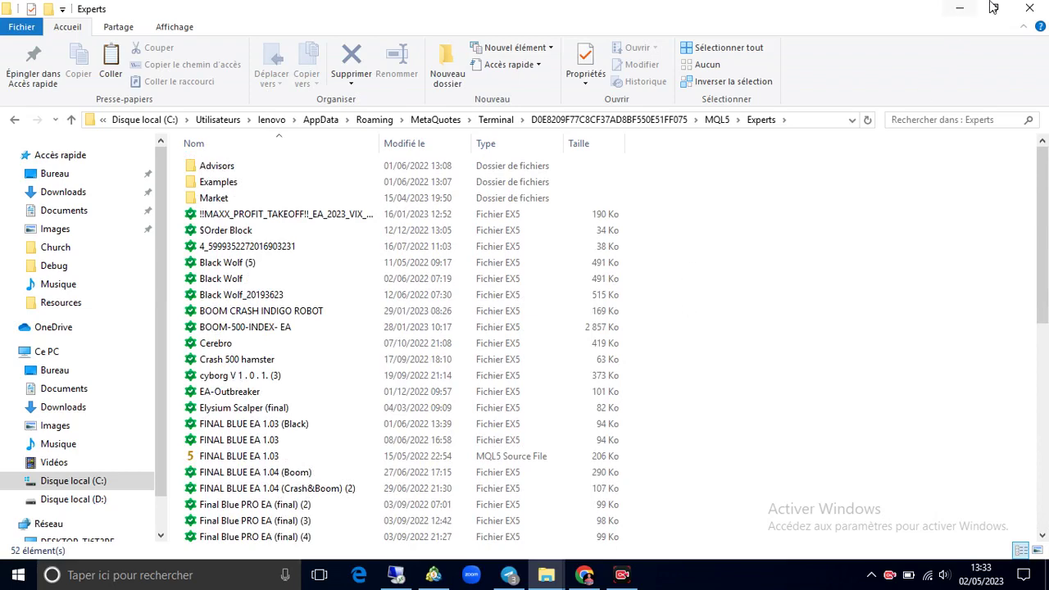
Step: Minimise the Experts folder window and refresh the Expert Consultants list in the local MetaTrader 5 Navigator
left_click(959, 8)
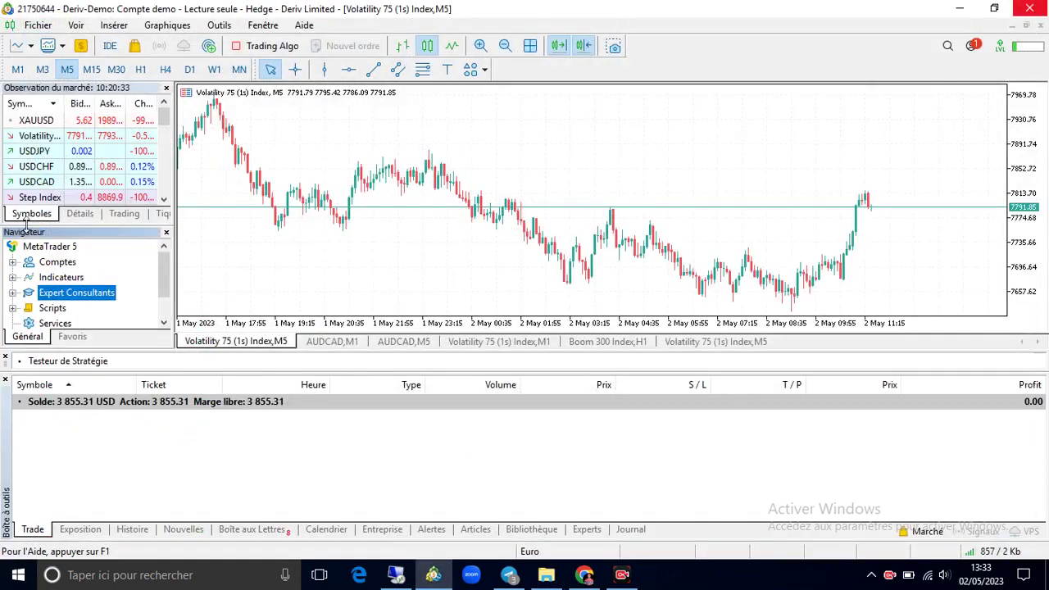
right_click(70, 301)
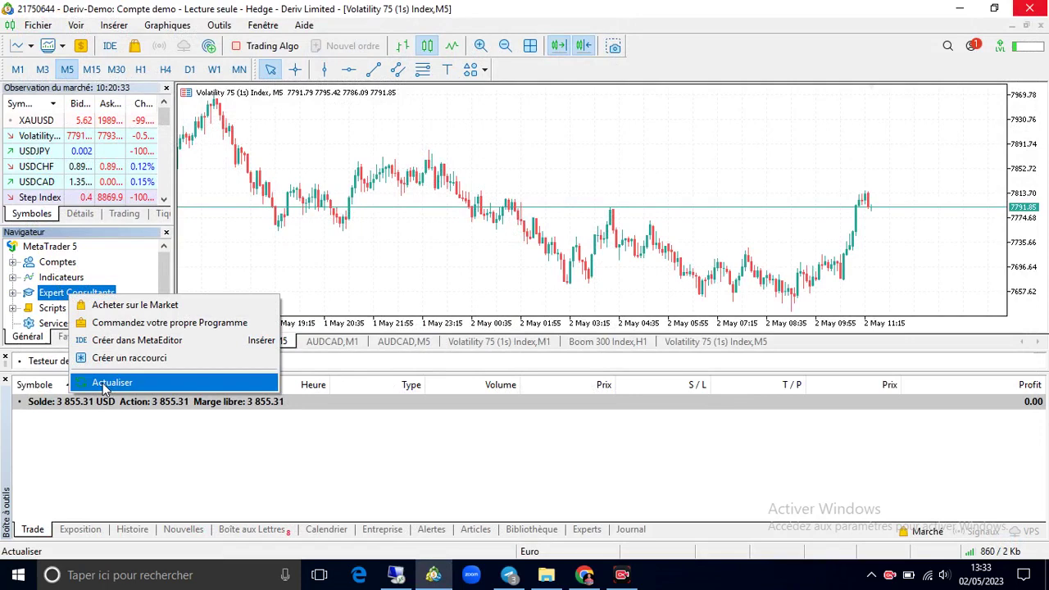
left_click(104, 386)
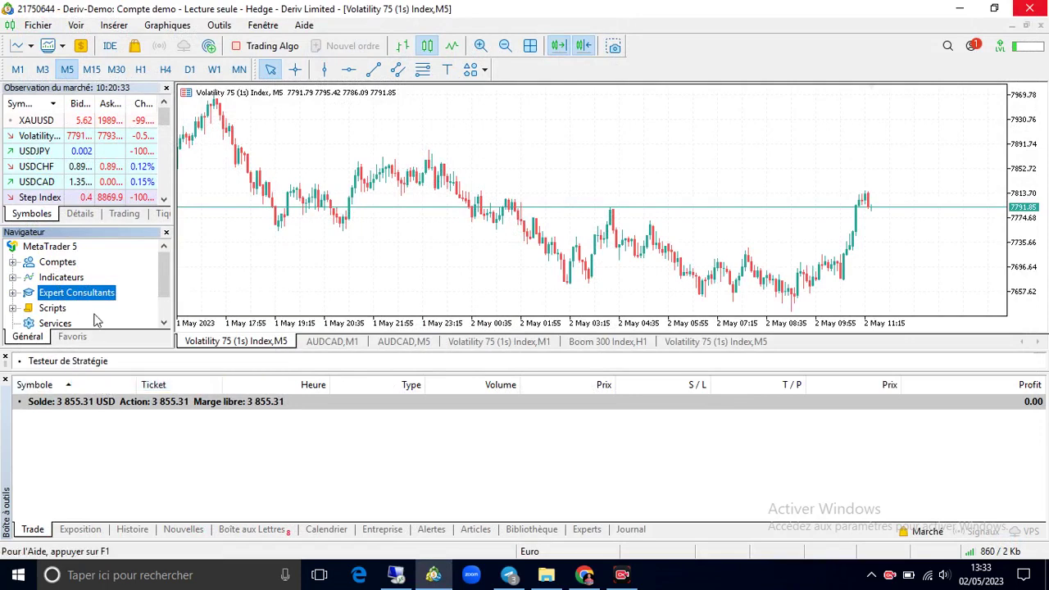
Step: Expand Expert Consultants in the Navigator, look through the listed expert advisors and collapse the group again
left_click(12, 294)
scroll(82, 293, "down", 6)
scroll(82, 295, "down", 8)
scroll(82, 295, "up", 3)
scroll(82, 297, "up", 10)
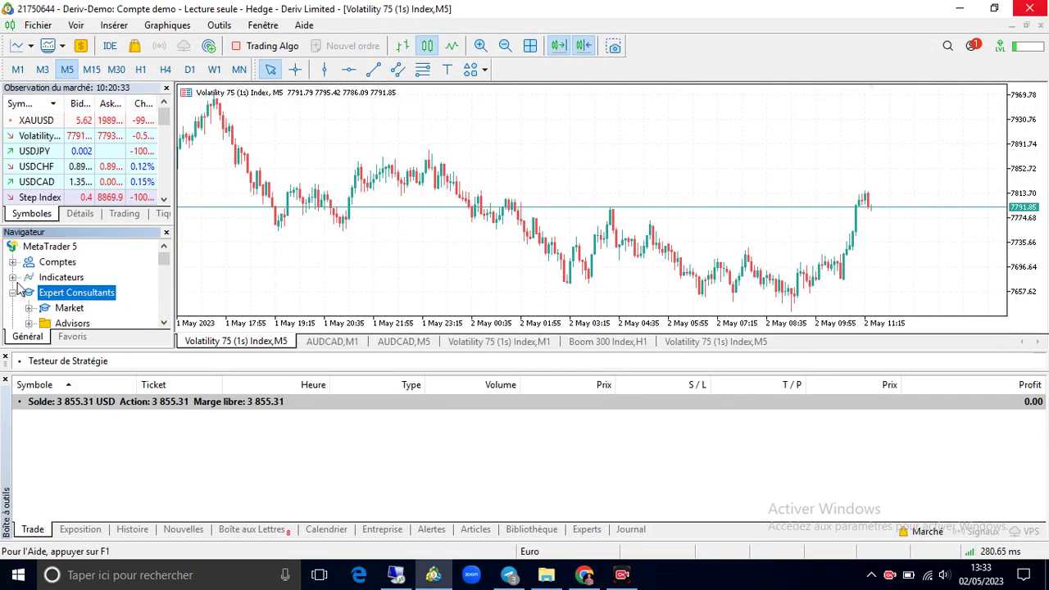
left_click(13, 294)
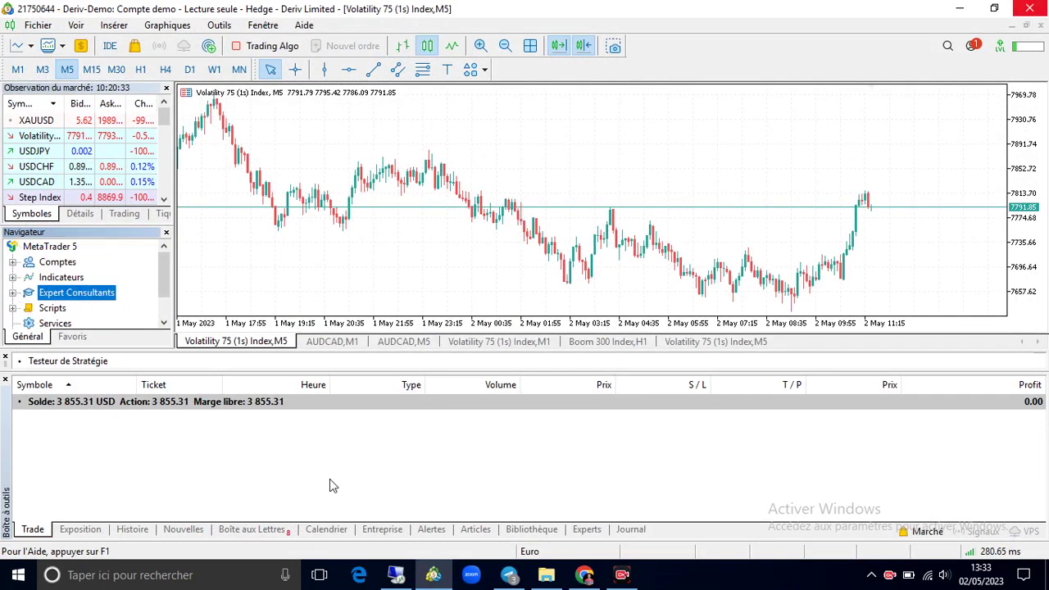
Step: Return to the remote session, switch the Volatility 75 (1s) Index chart to the M1 timeframe, and minimise the session
left_click(395, 574)
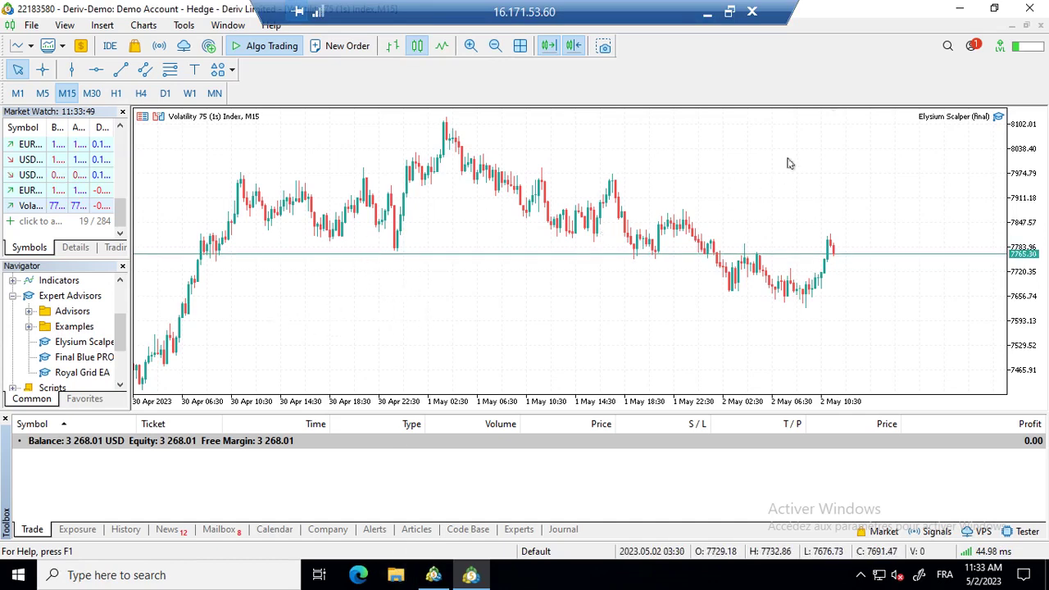
left_click(18, 96)
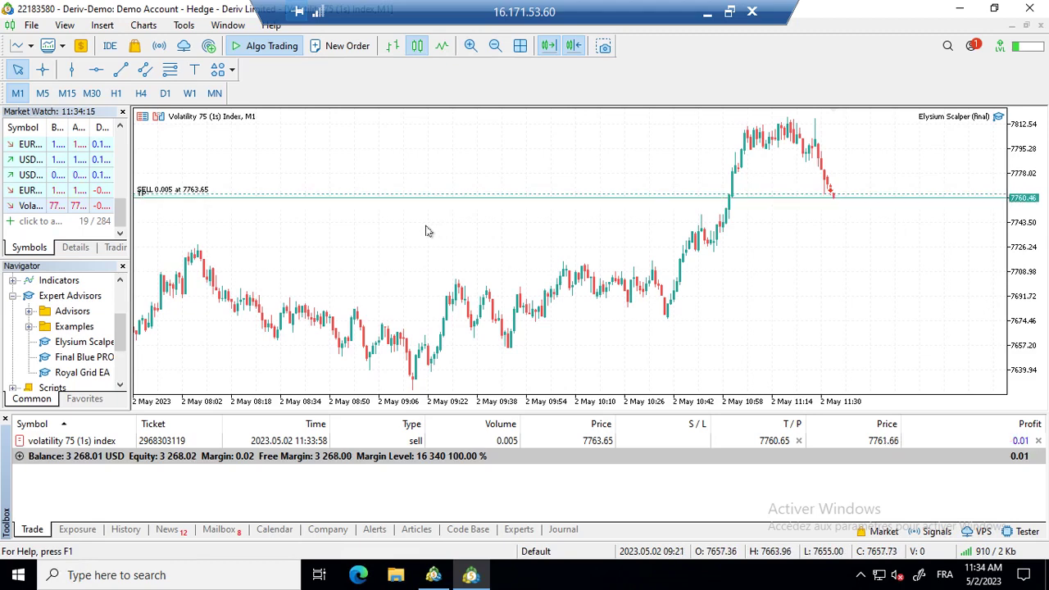
left_click(705, 16)
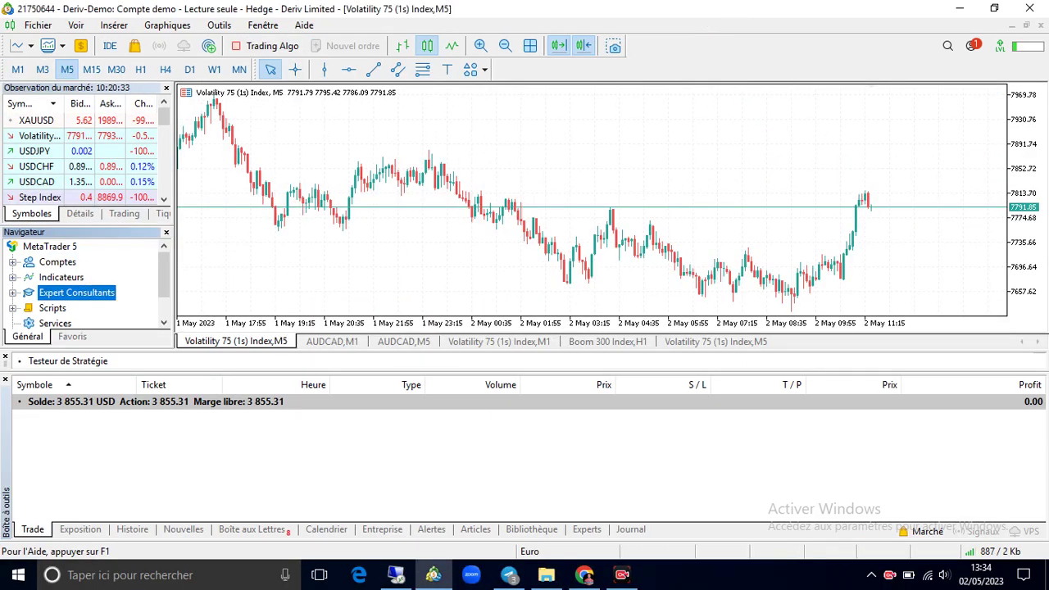